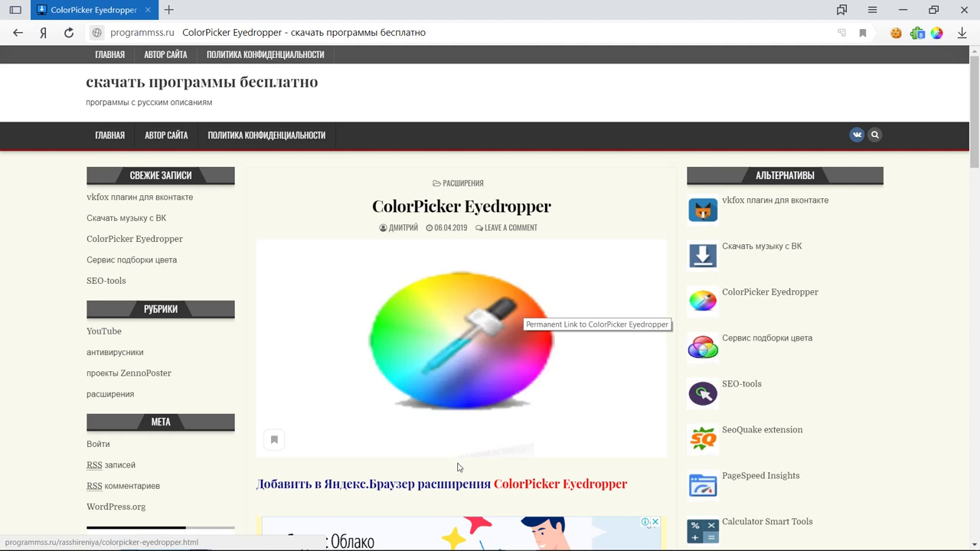
Step: Open the ColorPicker Eyedropper page on addons.opera.com, where it is shown as installed
click(446, 485)
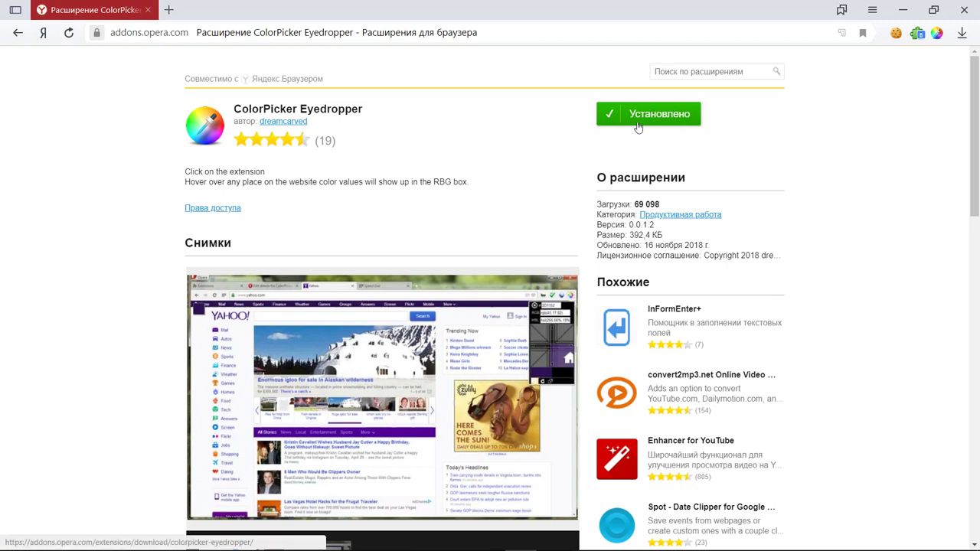
Step: Return to the article and open the ColorPicker panel showing 4F4F4F / rgb(79,79,79)
click(11, 32)
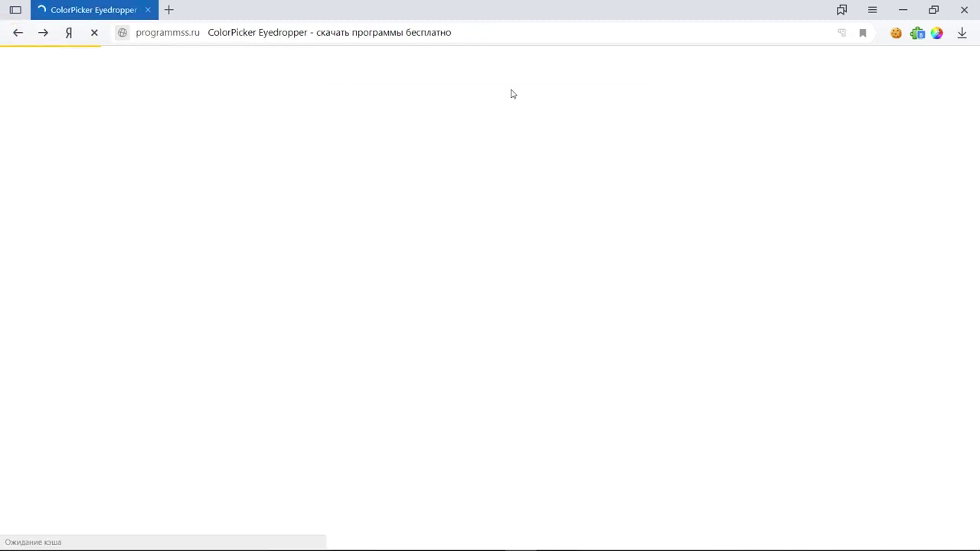
click(937, 34)
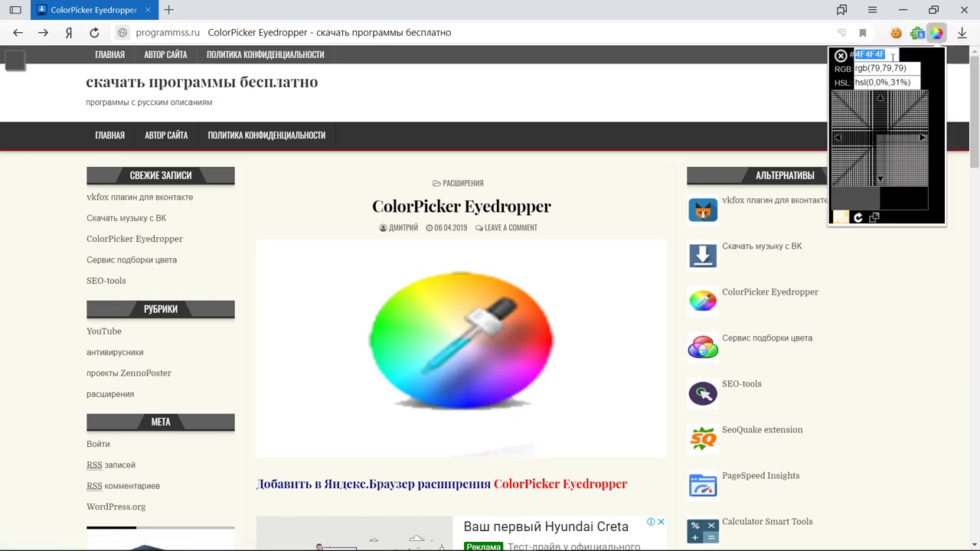
click(882, 54)
click(882, 68)
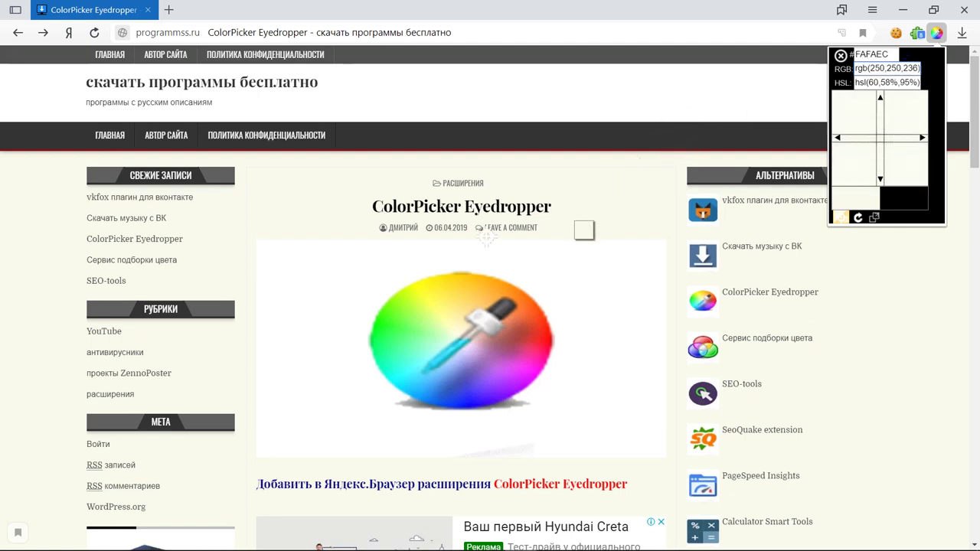
Step: Pick the grey 6B696B from the colour wheel image and copy its code
click(497, 309)
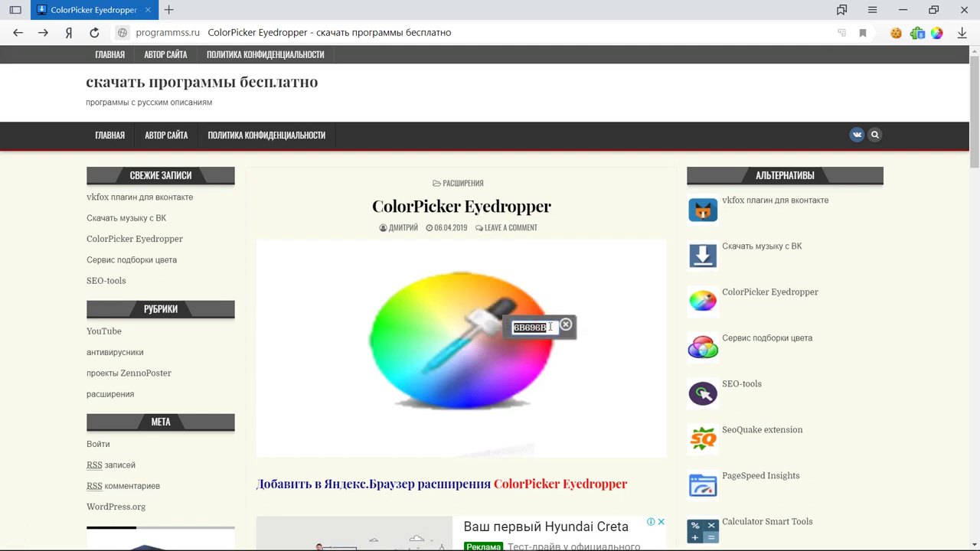
drag(550, 326, 511, 328)
key(ctrl+c)
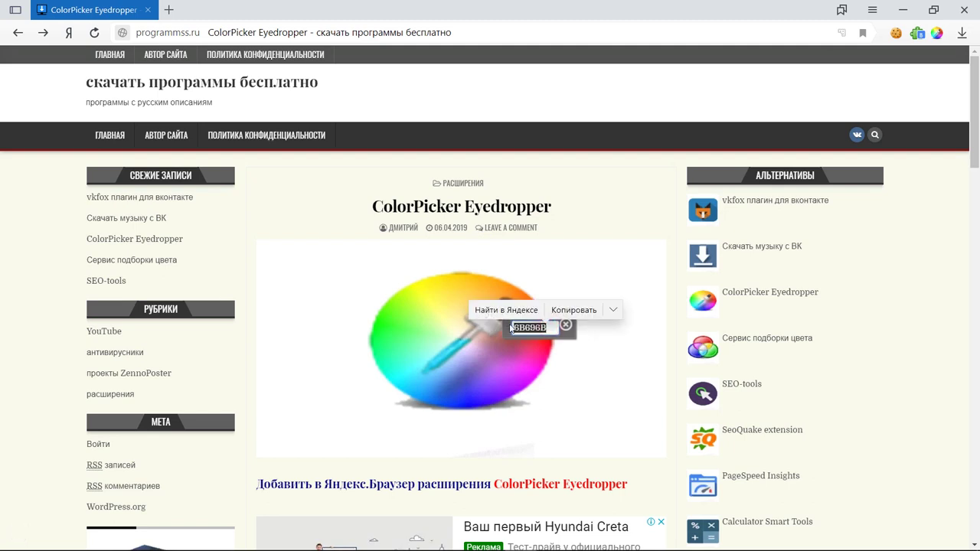
click(169, 10)
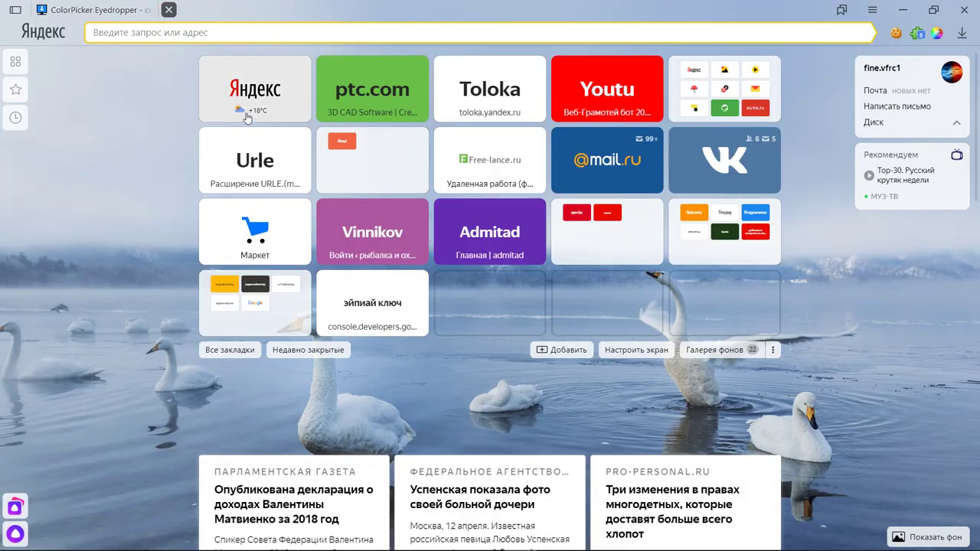
Step: Search Yandex for the pasted colour code 6B696B
click(246, 113)
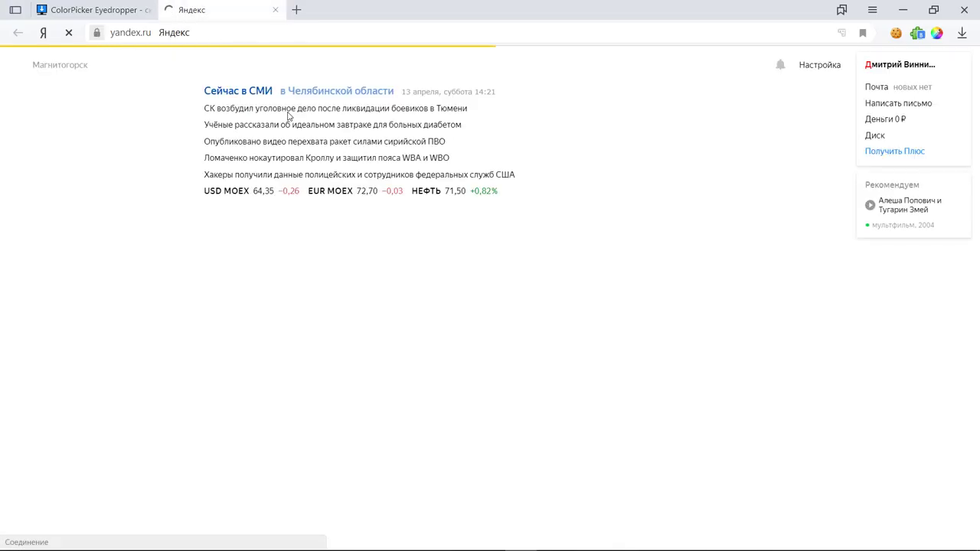
key(ctrl+v)
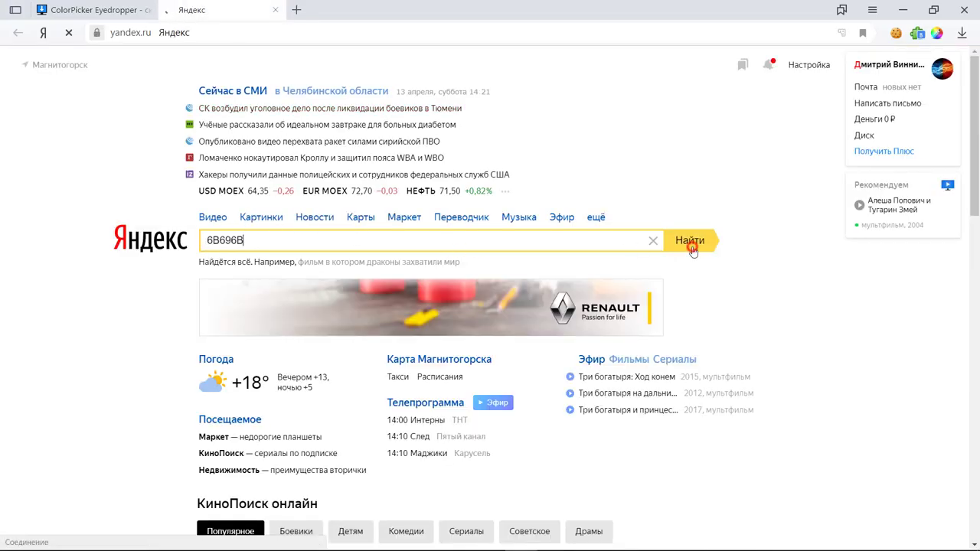
click(692, 245)
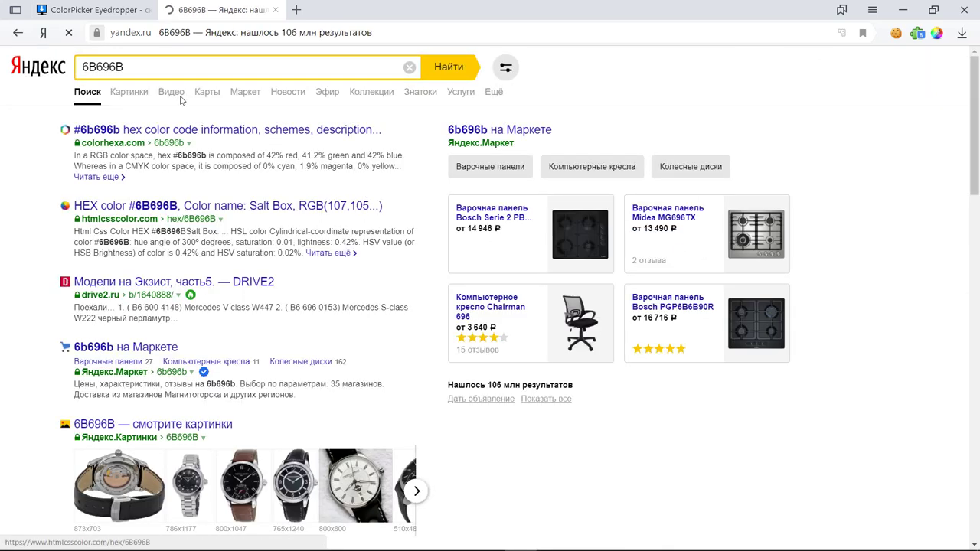
Step: Return to the article and reactivate the ColorPicker eyedropper from its panel
click(93, 8)
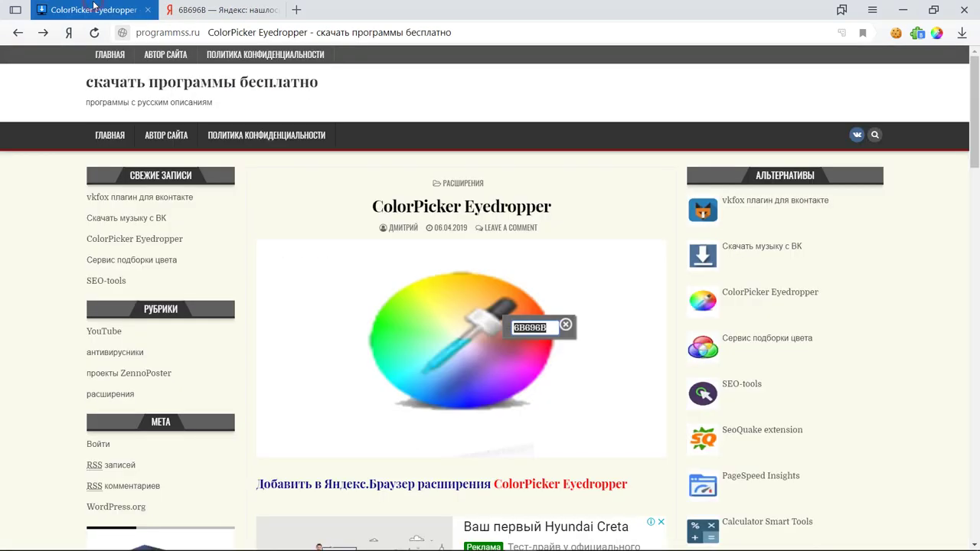
click(937, 33)
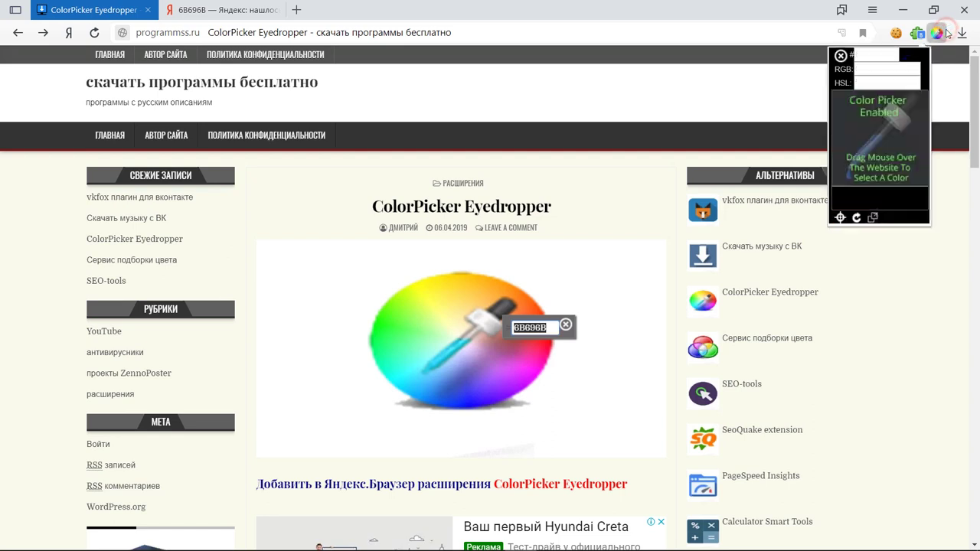
click(910, 83)
click(846, 219)
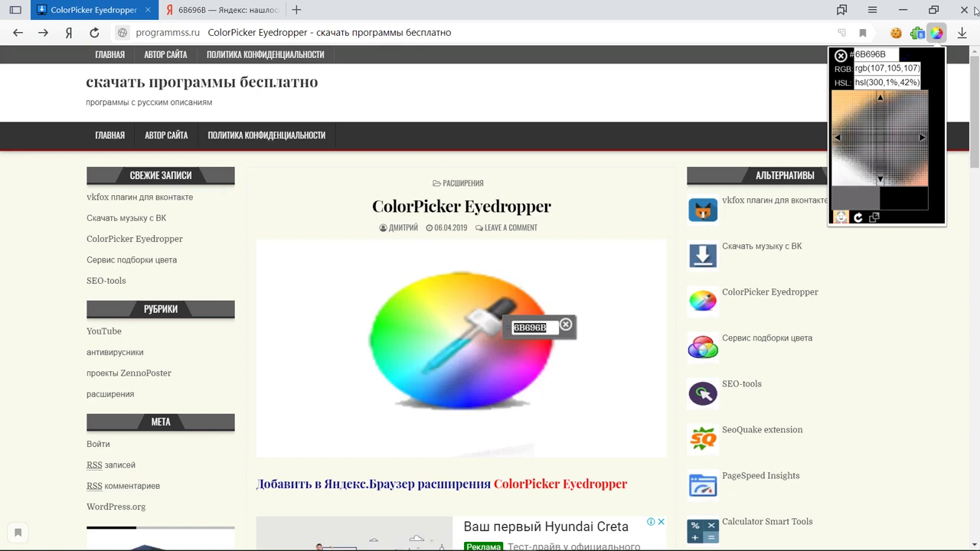
click(936, 32)
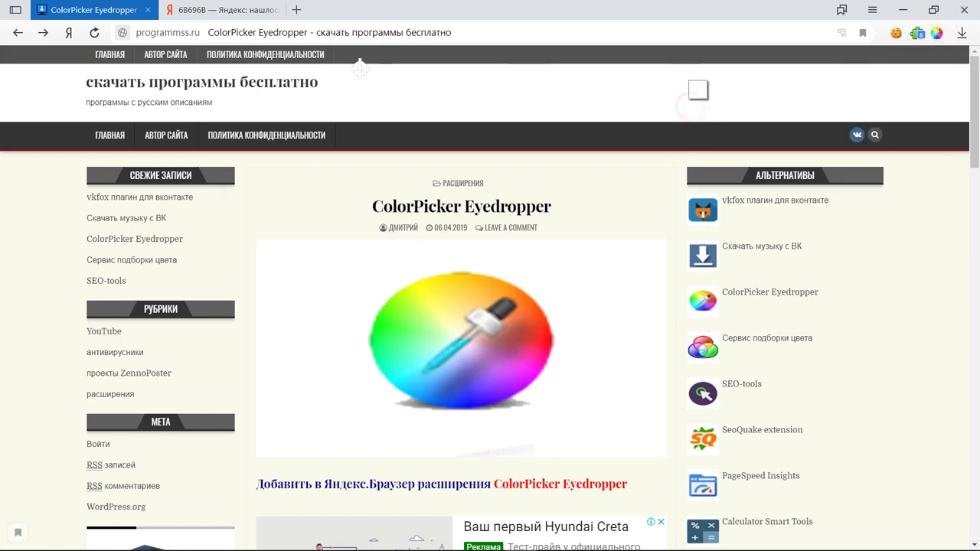
Step: Sample the white header, then the dark menu bar to read 343334
click(487, 112)
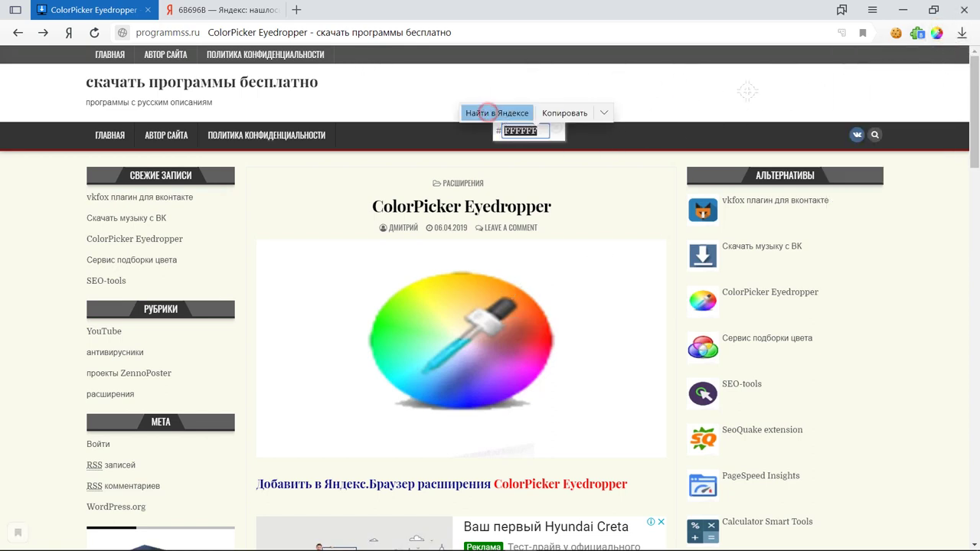
click(936, 32)
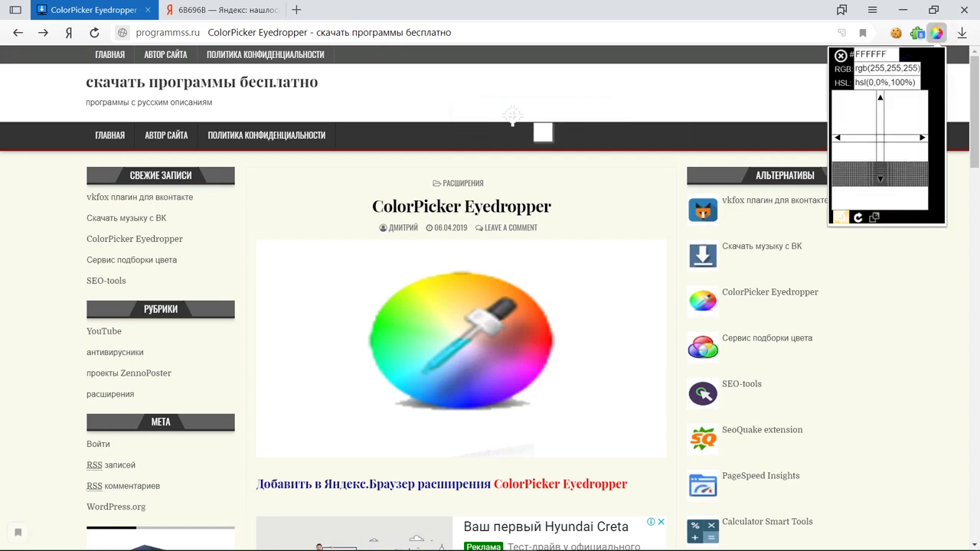
click(479, 143)
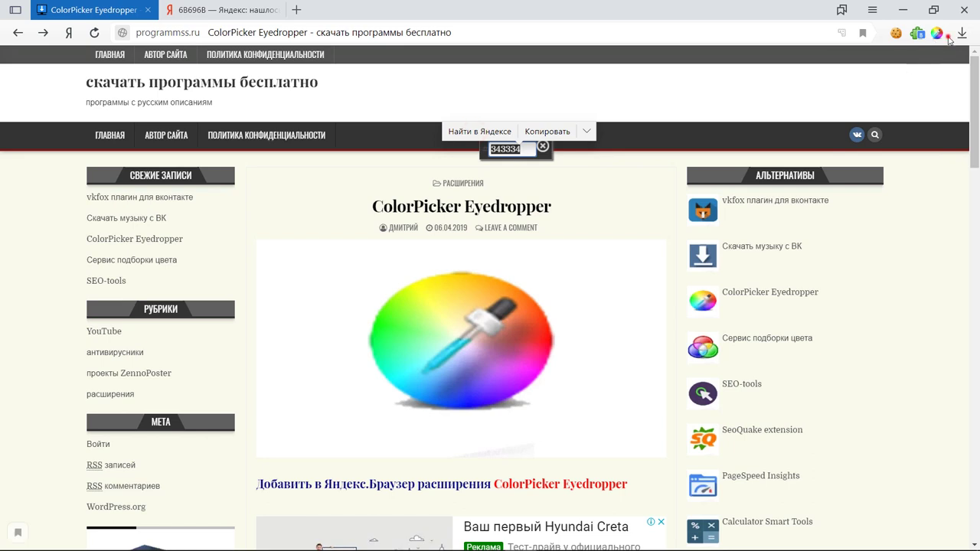
click(939, 35)
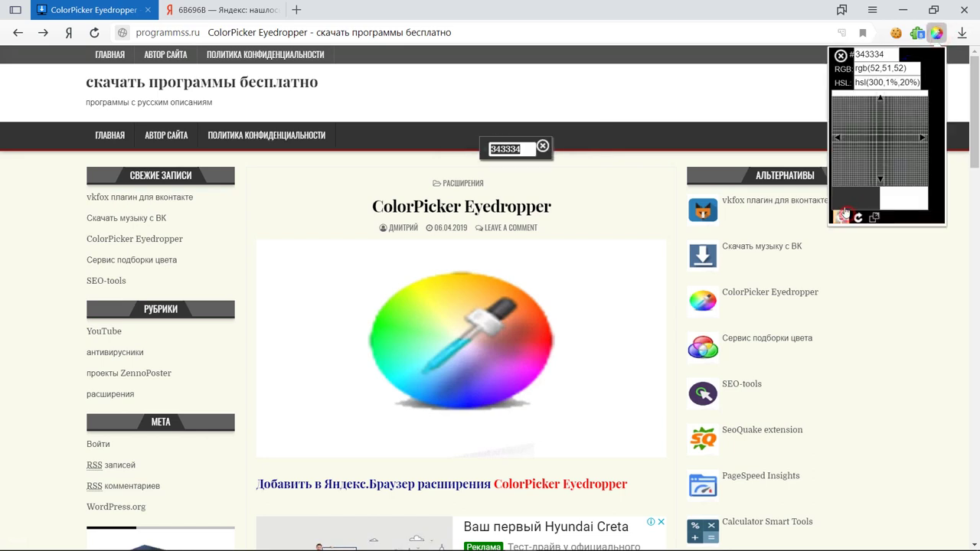
Step: Nudge the sample point down nine steps until it reads dark red 7B1818, then select the hex
click(881, 180)
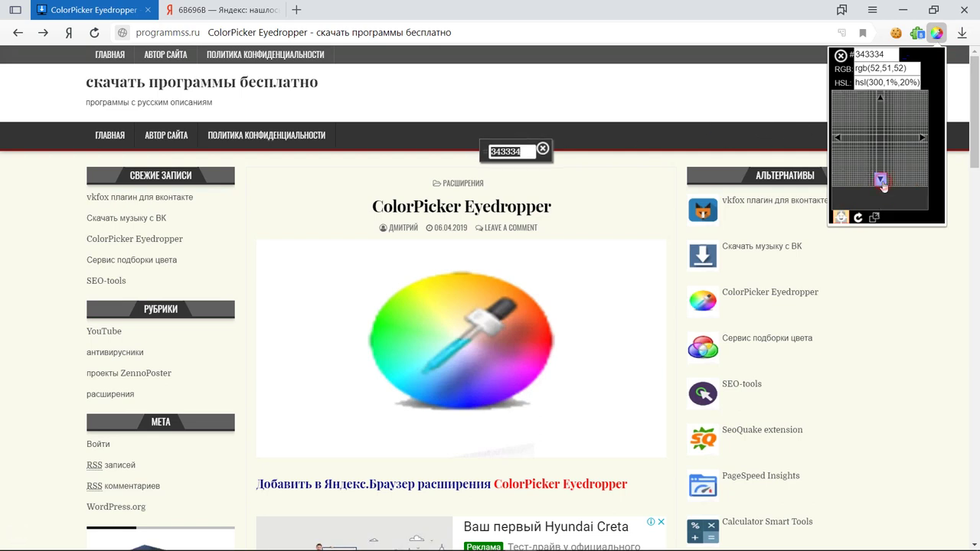
click(881, 181)
click(881, 180)
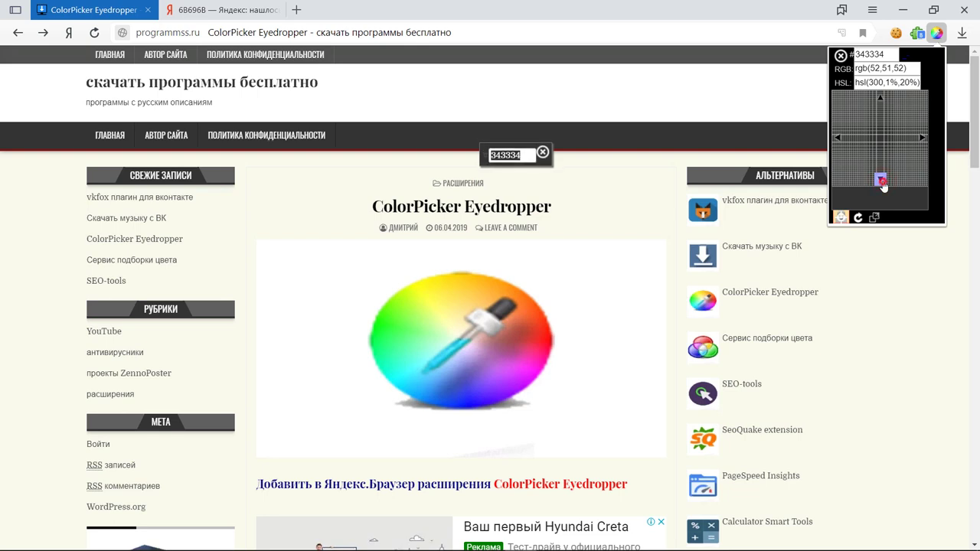
click(882, 181)
click(881, 180)
click(881, 181)
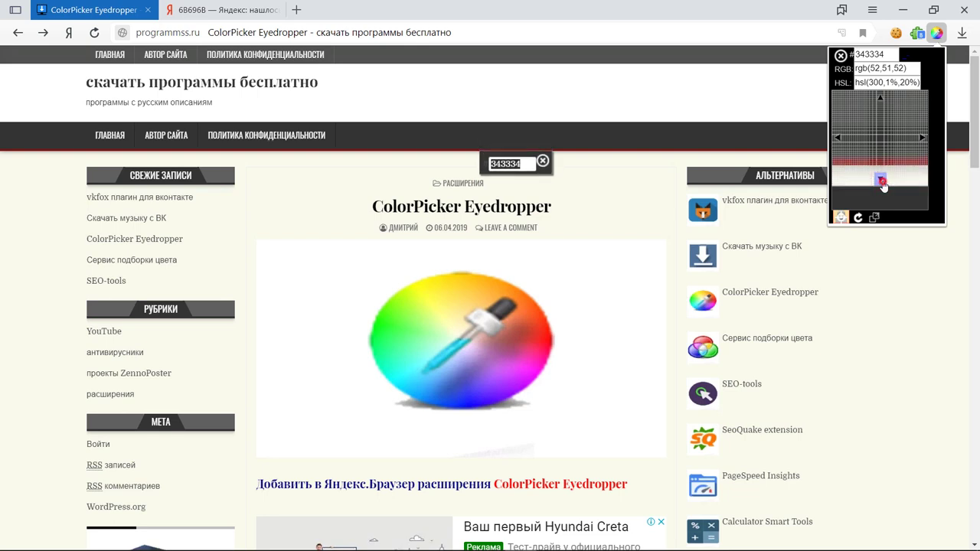
click(881, 180)
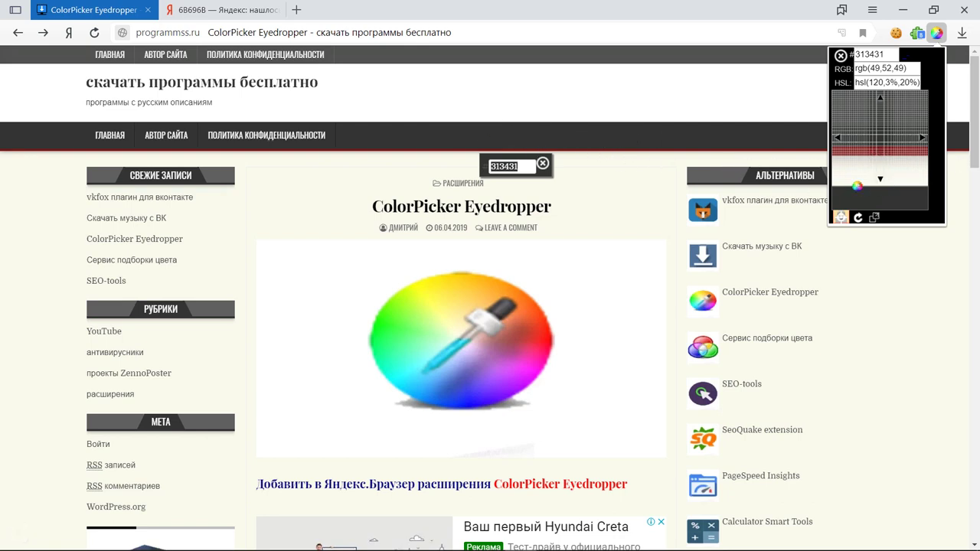
click(879, 181)
click(879, 181)
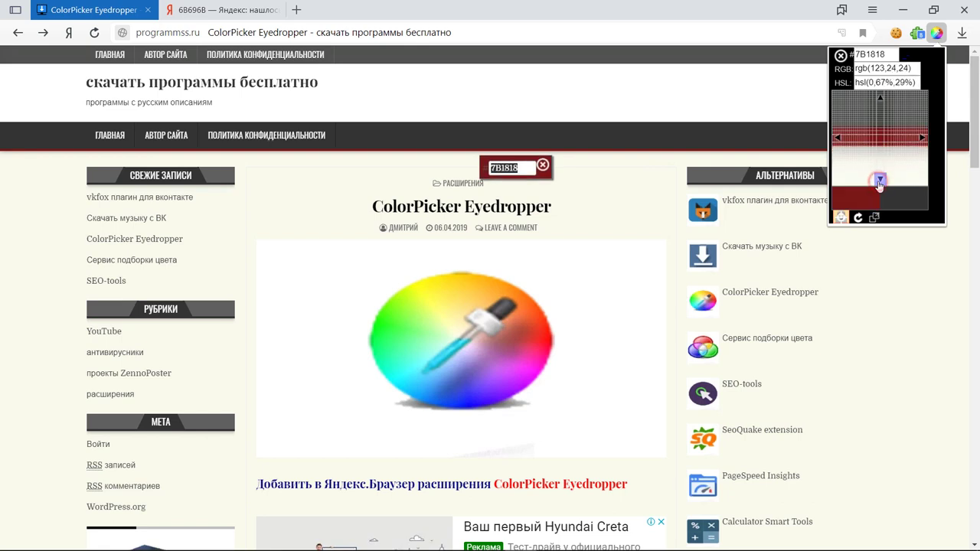
double_click(869, 54)
key(ctrl+c)
Step: Replace the Yandex query with #7B1818 and run the search
click(222, 10)
click(211, 67)
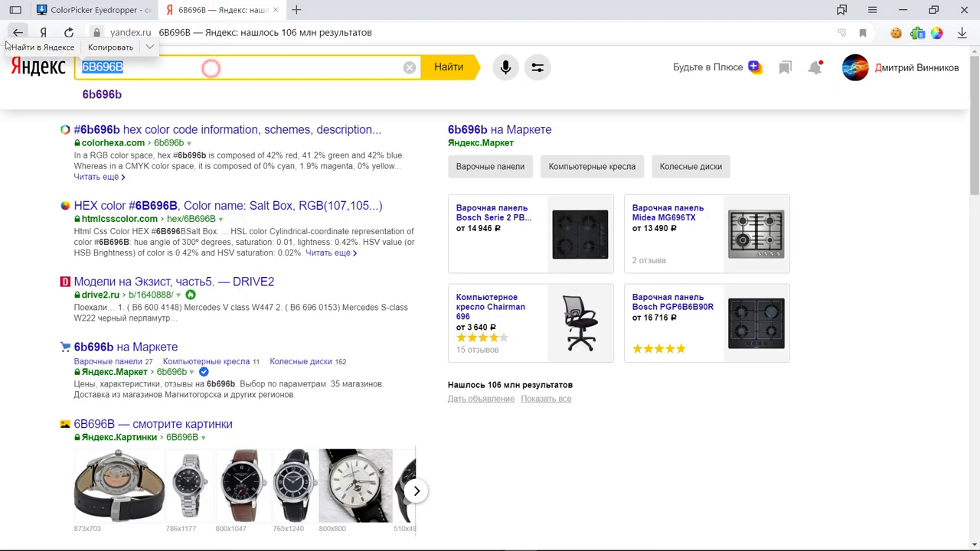
key(ctrl+v)
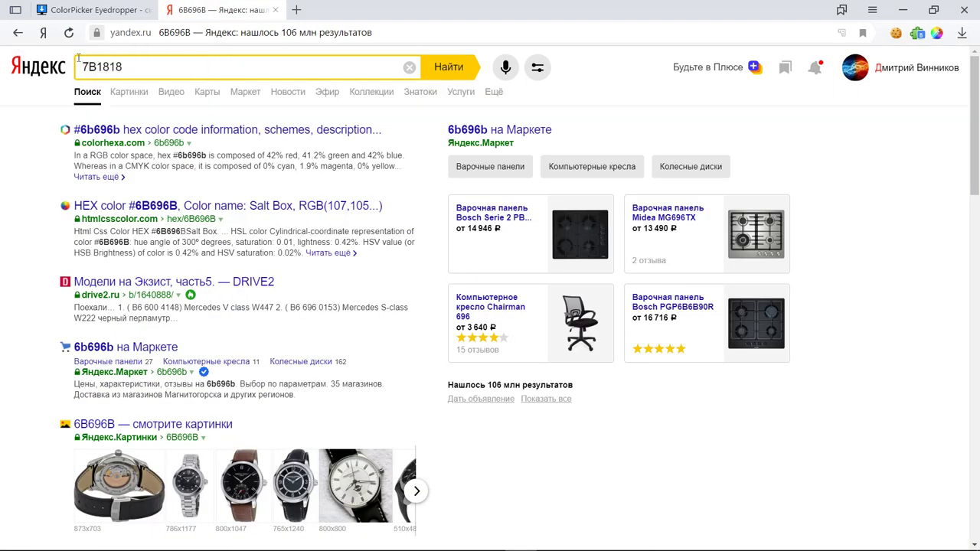
text(№)
key(BackSpace)
text(#)
key(Return)
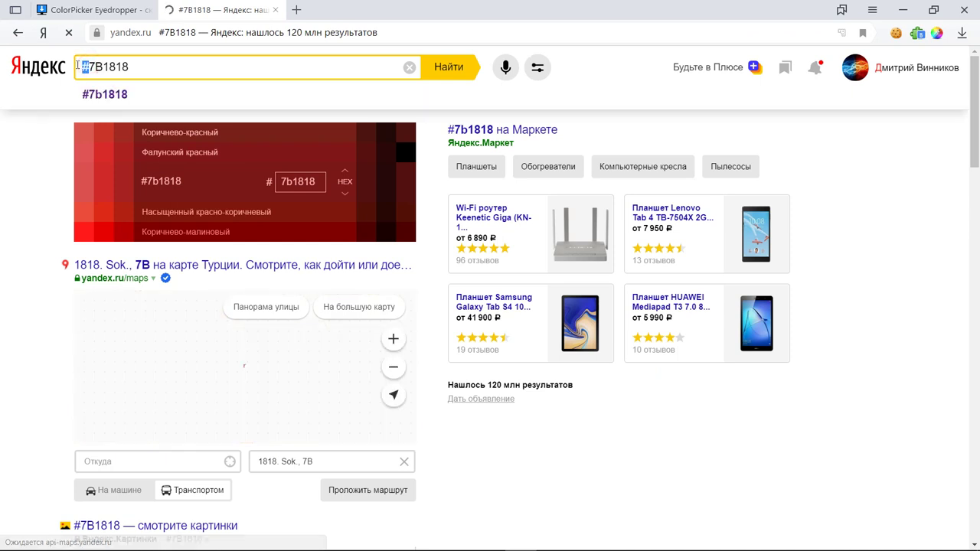
Step: Look over the #7B1818 results, then return to the ColorPicker Eyedropper article
drag(88, 67, 80, 66)
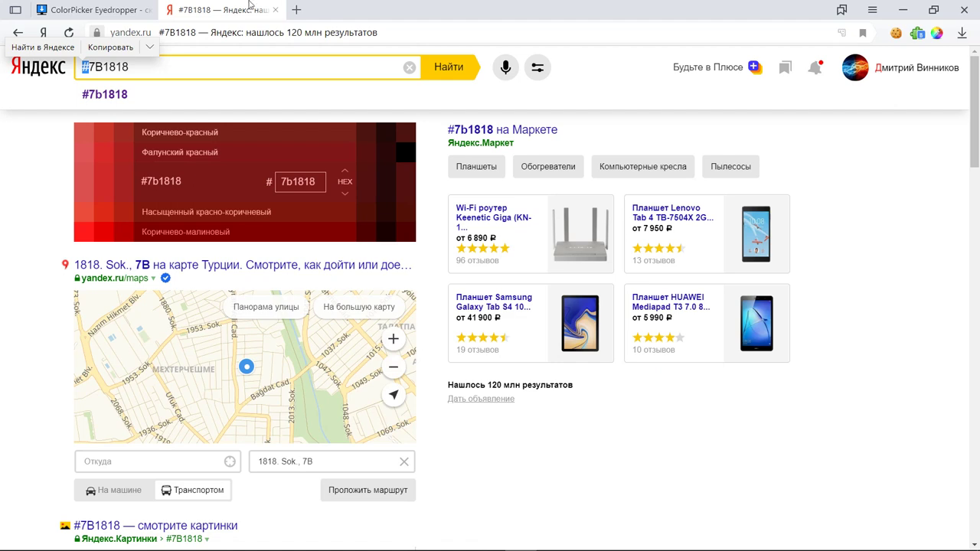
scroll(193, 280, down, 1)
click(142, 8)
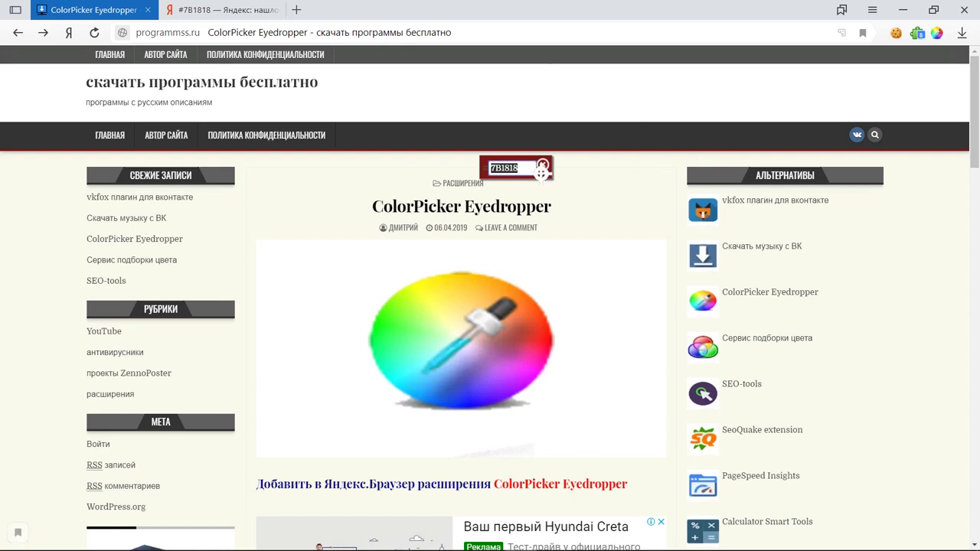
Step: Reopen the colour panel and sample the dark navigation bar so it reads #343334, then resume picking
click(485, 175)
click(937, 33)
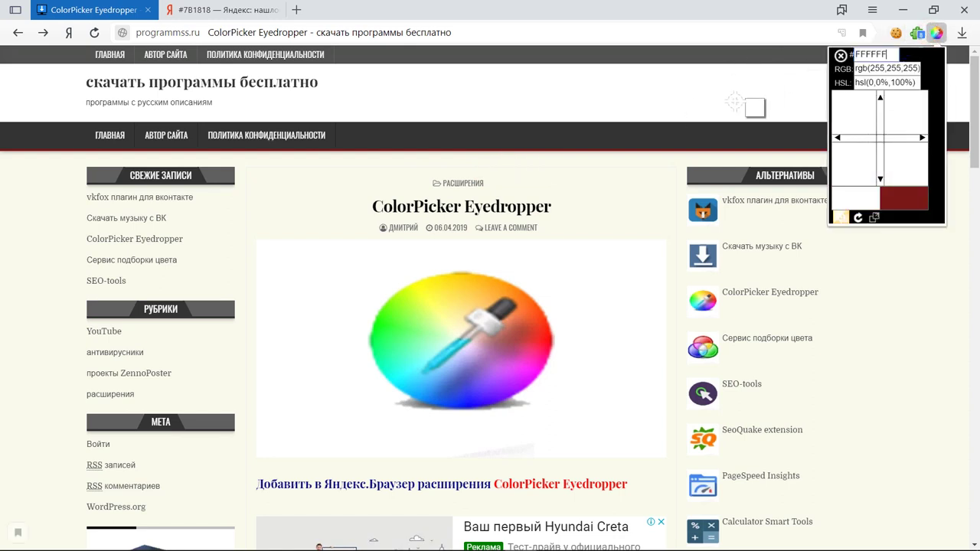
click(862, 68)
click(851, 55)
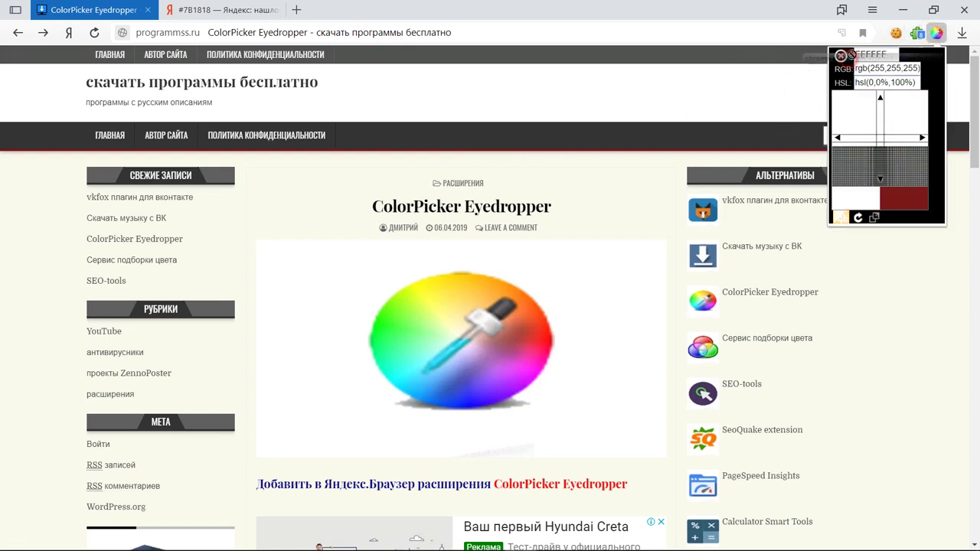
click(852, 55)
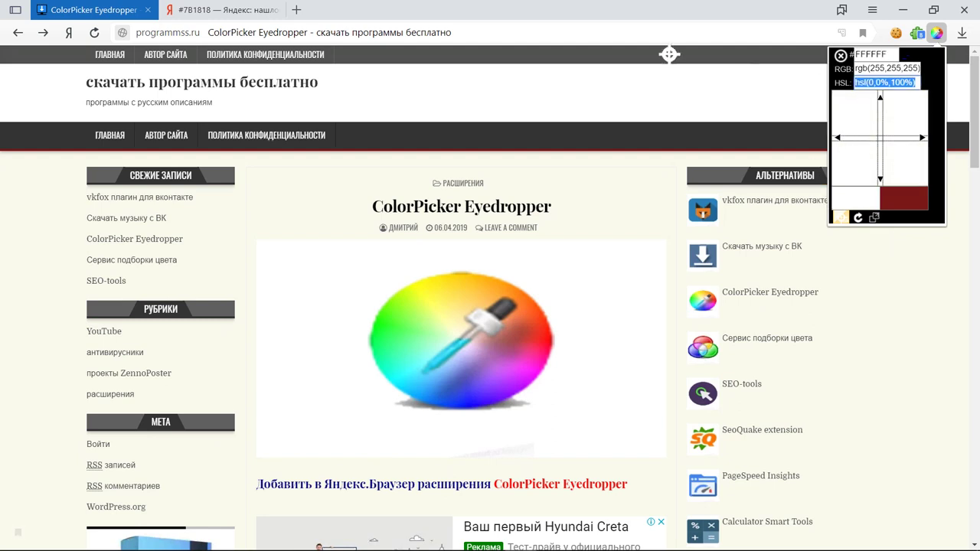
click(545, 140)
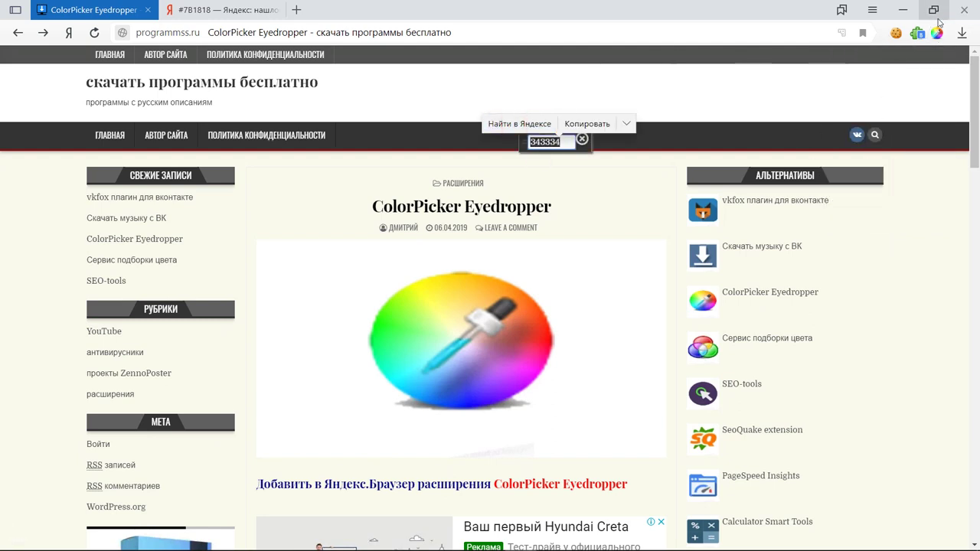
click(937, 33)
click(842, 217)
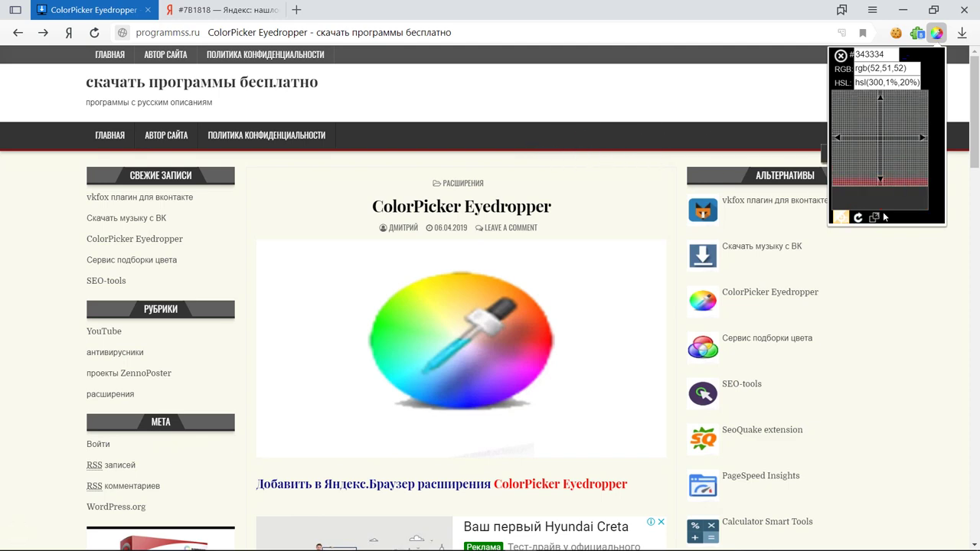
Step: Pop the picker out and pick the purple B569D1 from the colour wheel image
click(875, 217)
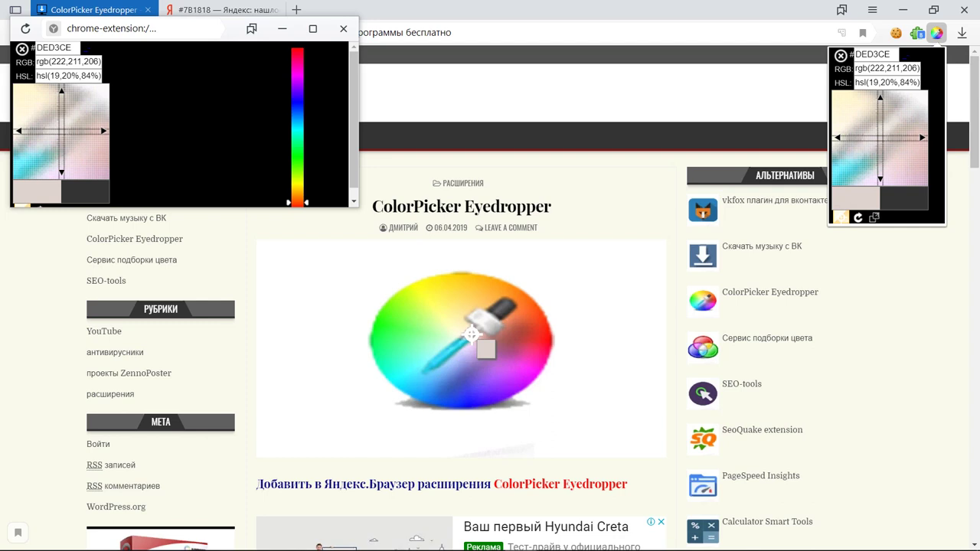
scroll(521, 331, down, 1)
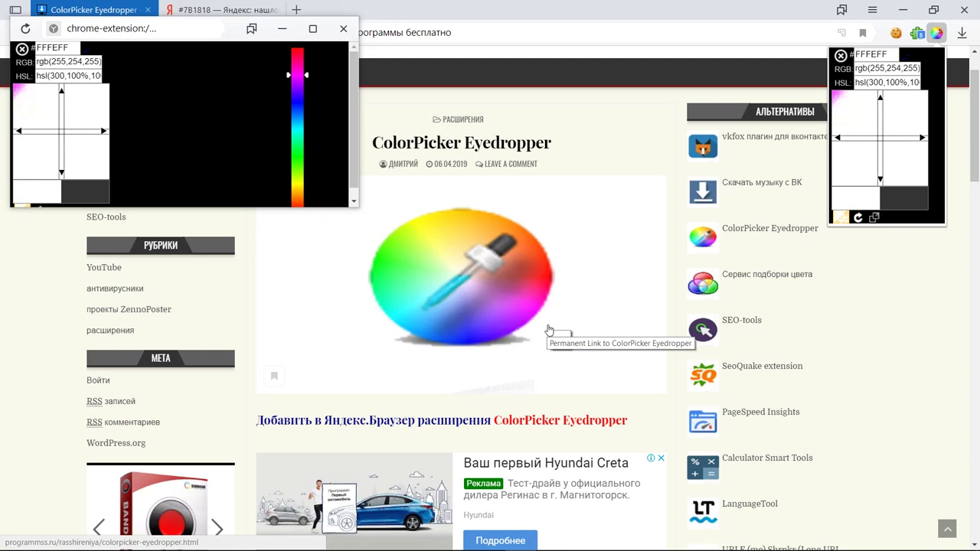
click(493, 302)
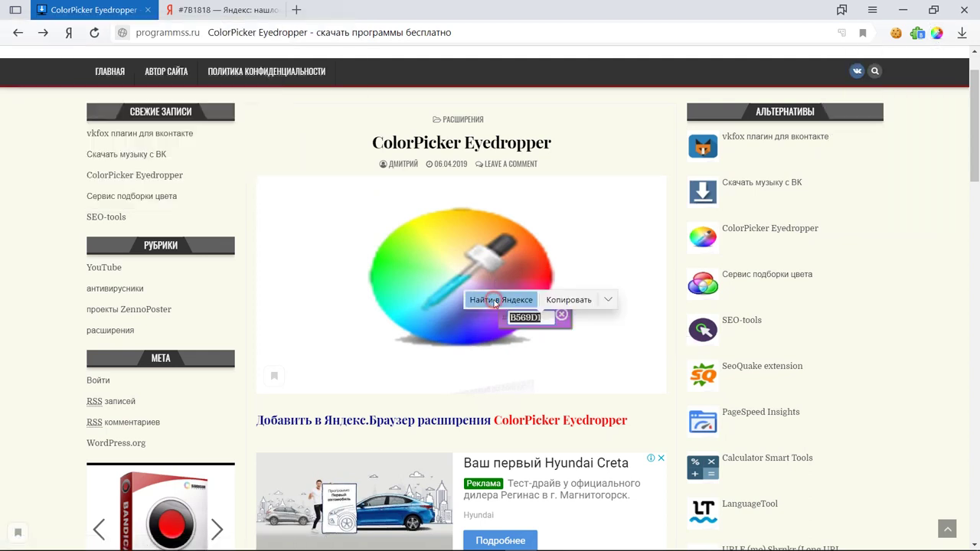
click(937, 33)
Step: Copy B569D1, search Yandex for #B569D1 over the old code, and return to the article
double_click(893, 54)
key(ctrl+c)
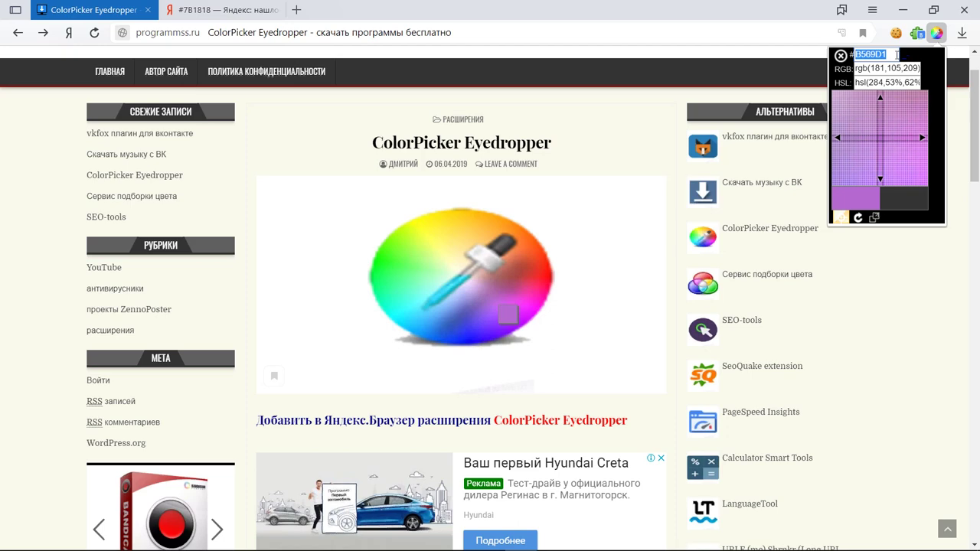
click(188, 9)
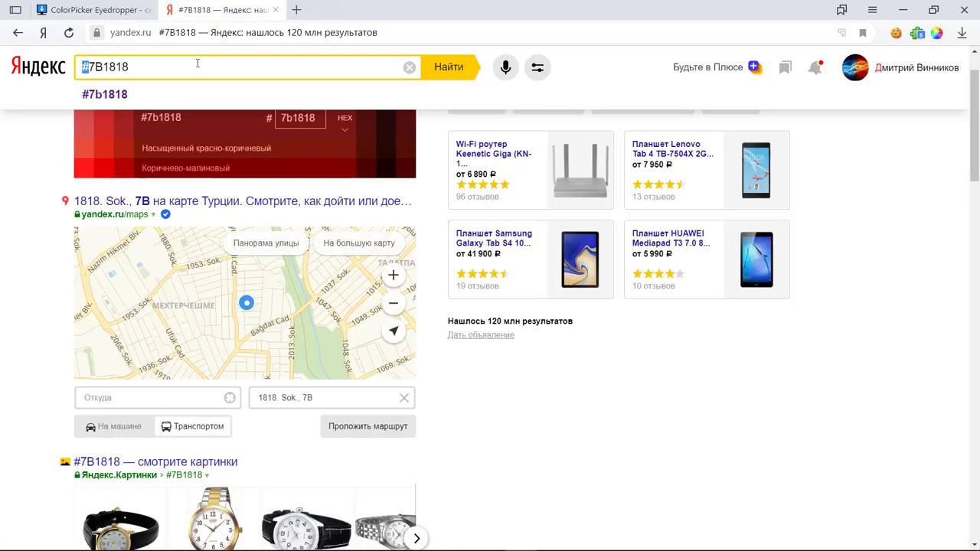
drag(191, 61, 102, 61)
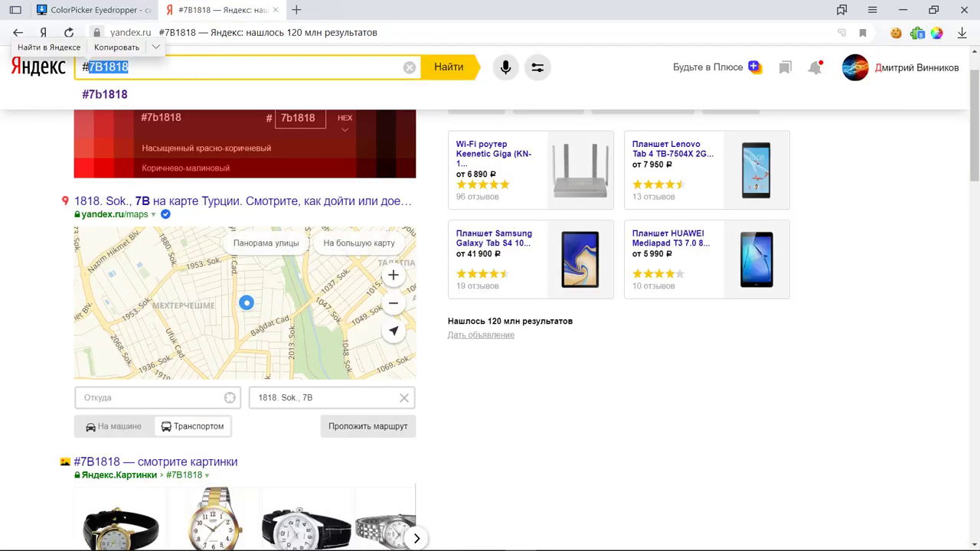
key(ctrl+v)
key(Return)
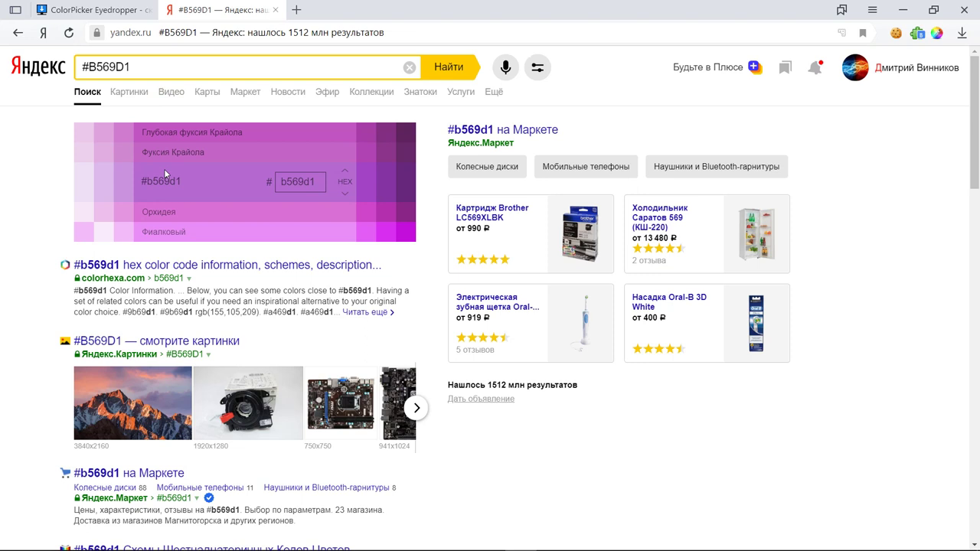
drag(164, 68, 26, 67)
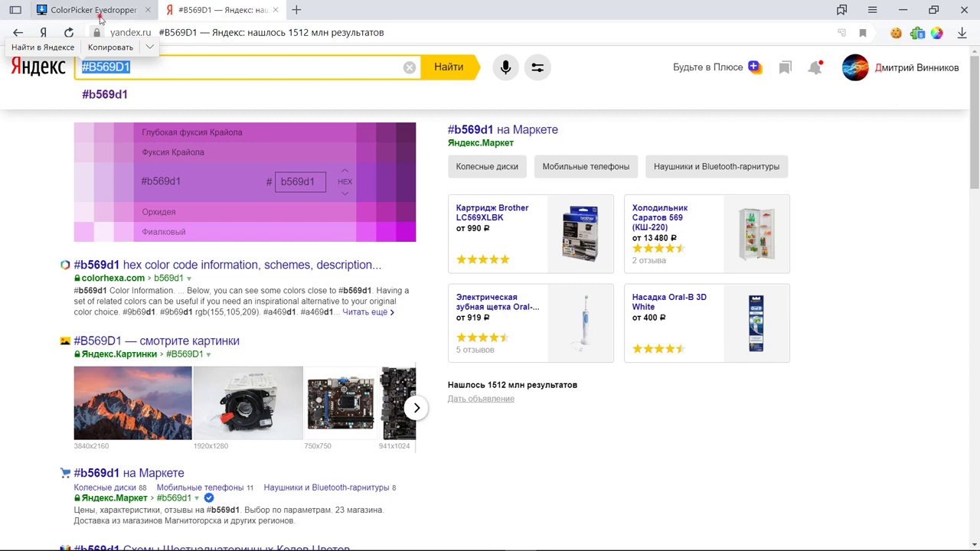
click(96, 11)
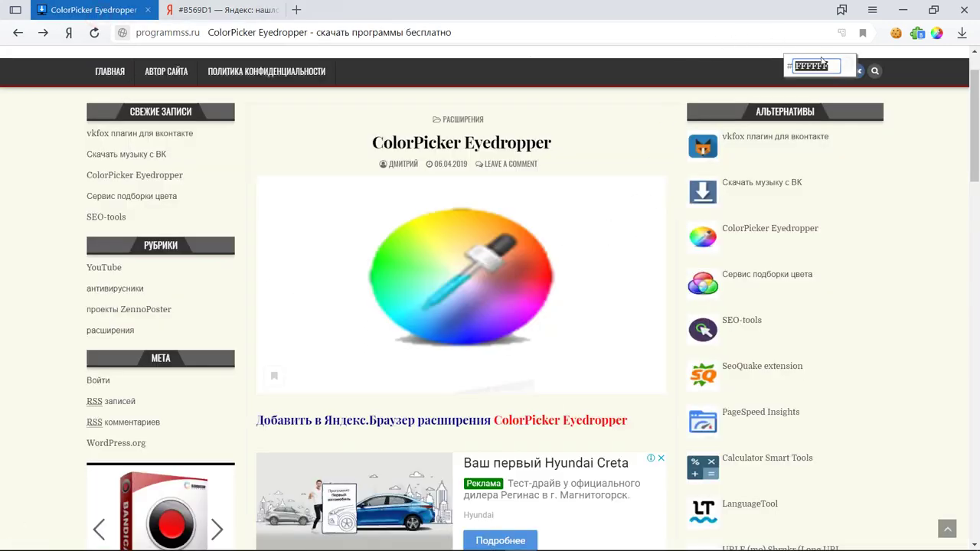
Step: Open the ColorPicker panel, showing rgb(82,82,82), and pop it out into a separate window
scroll(459, 312, down, 3)
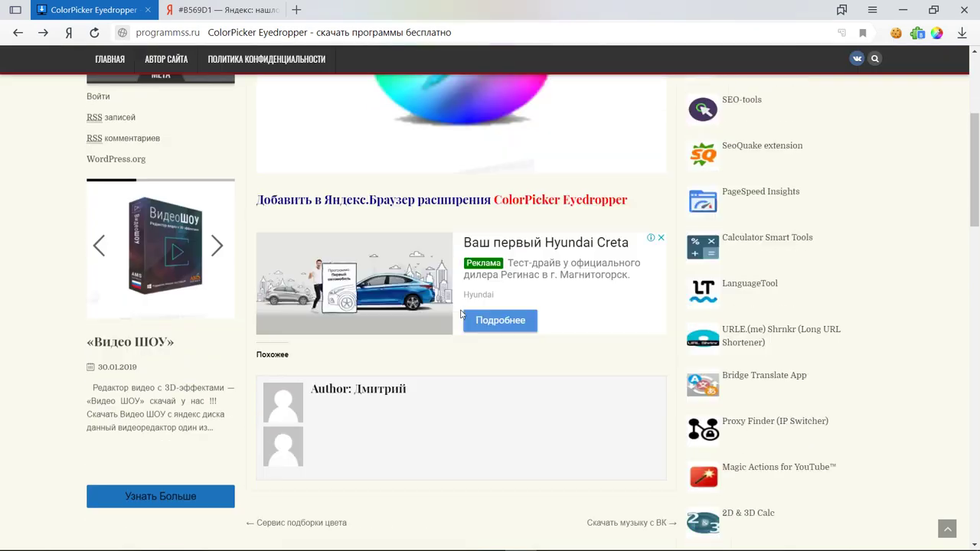
scroll(462, 315, up, 2)
scroll(462, 315, up, 2)
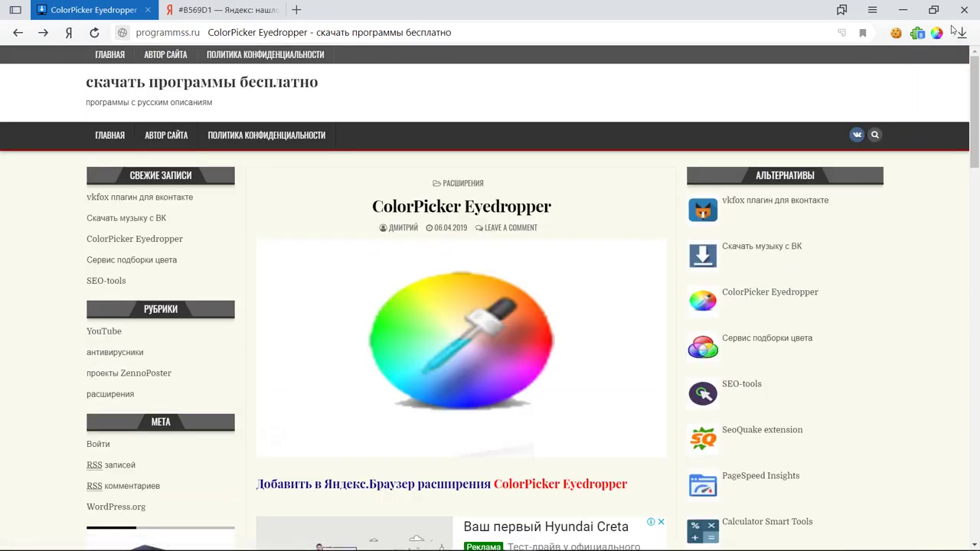
click(937, 32)
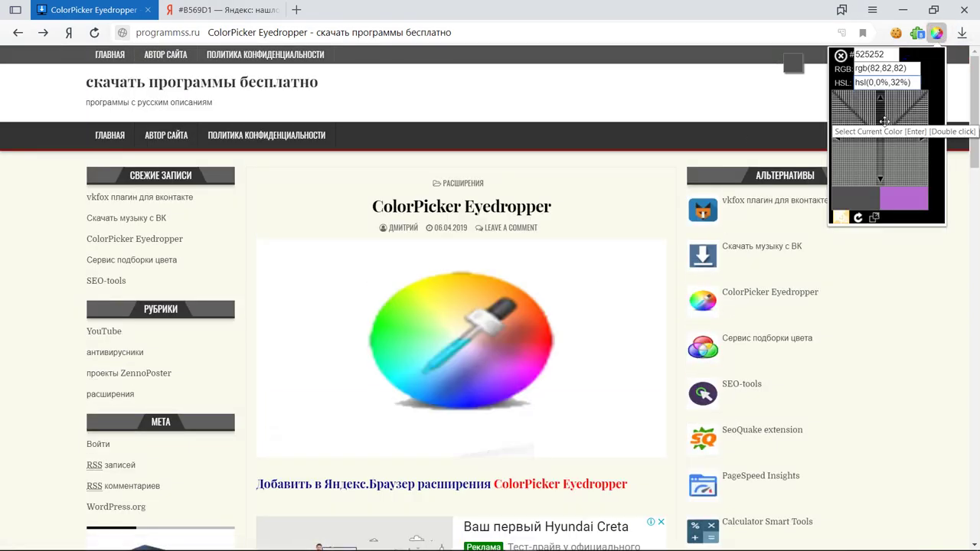
click(885, 65)
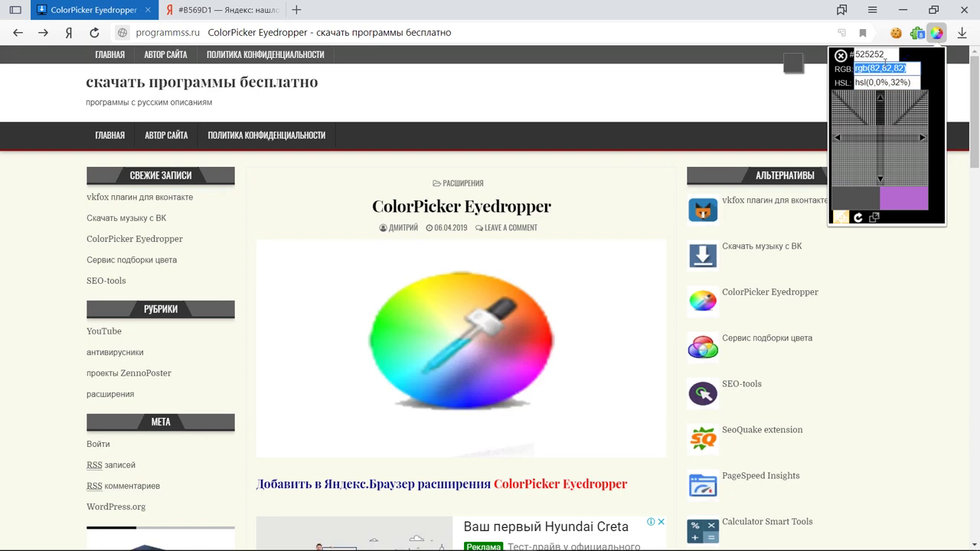
click(874, 217)
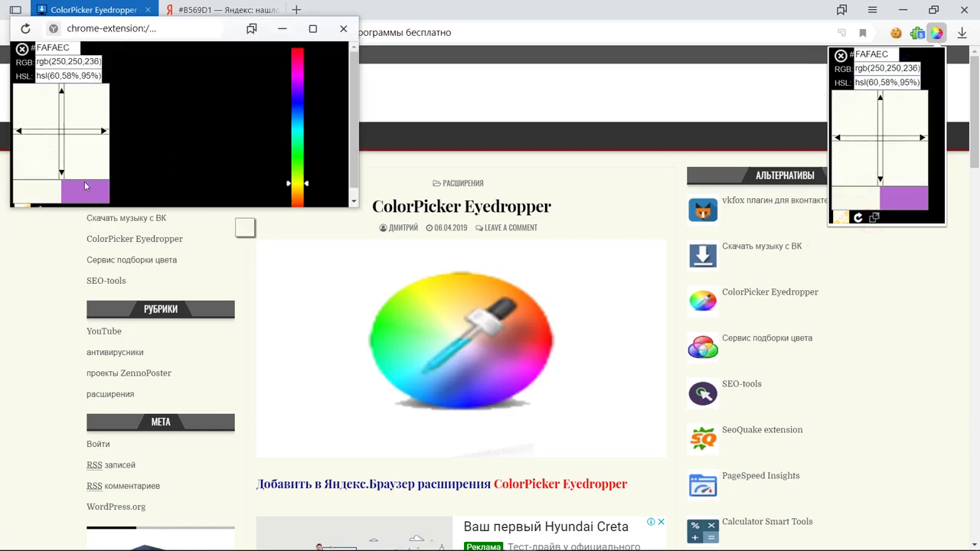
Step: Drag the pop-out picker window's bottom edge down to make it taller
drag(184, 207, 189, 377)
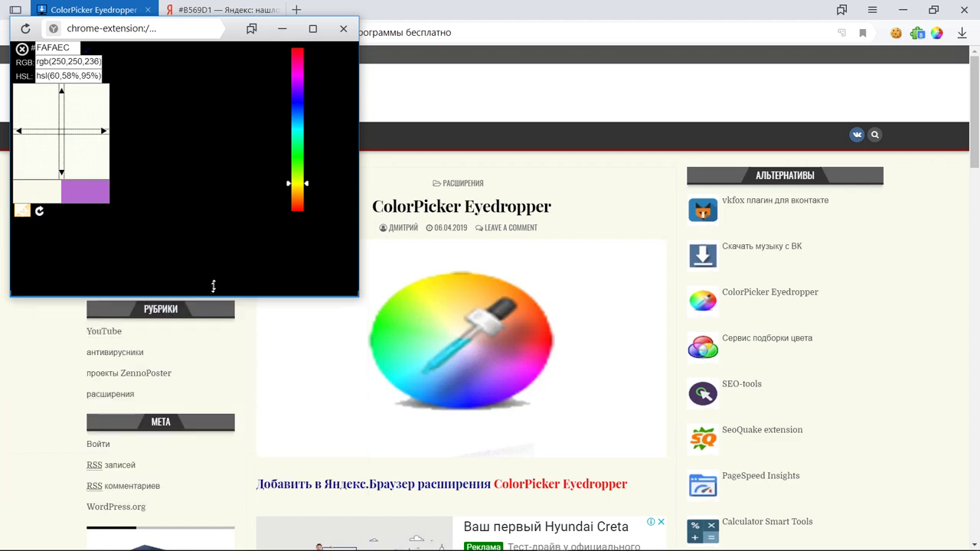
drag(189, 377, 213, 283)
drag(359, 152, 359, 151)
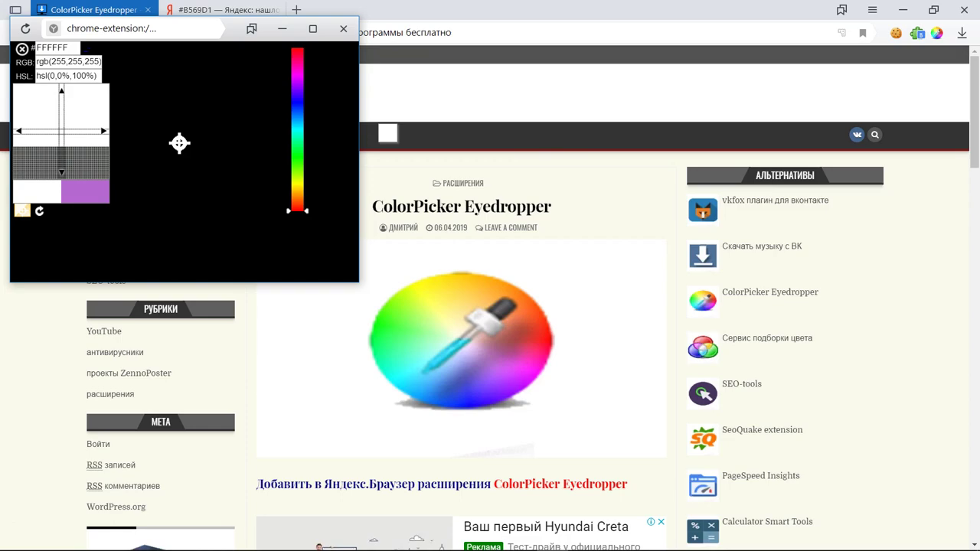
Step: Inspect the picker window in DevTools, shrinking and resizing DevTools so the page shows
right_click(179, 142)
click(232, 168)
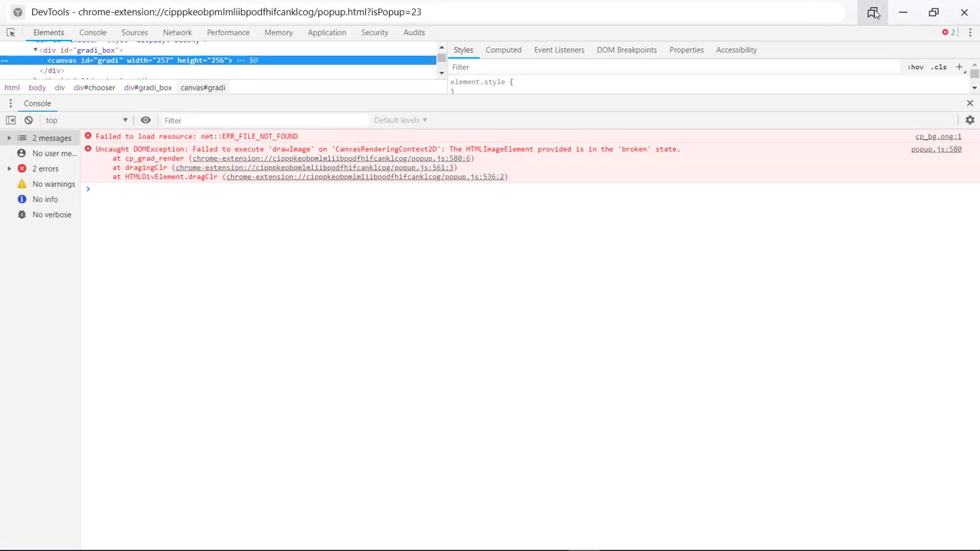
double_click(833, 17)
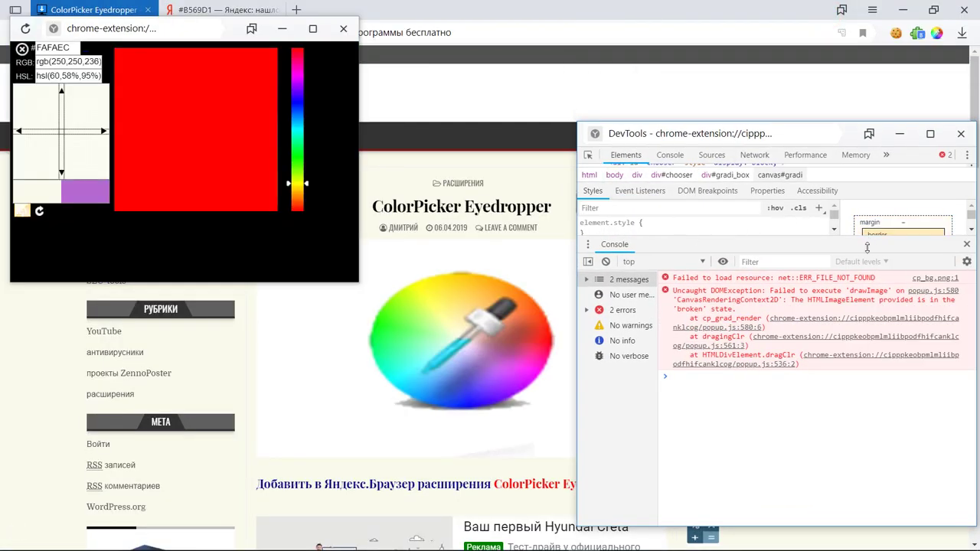
drag(867, 242, 867, 306)
Step: Clear the Network request list, then sample the white page-header colour
click(754, 155)
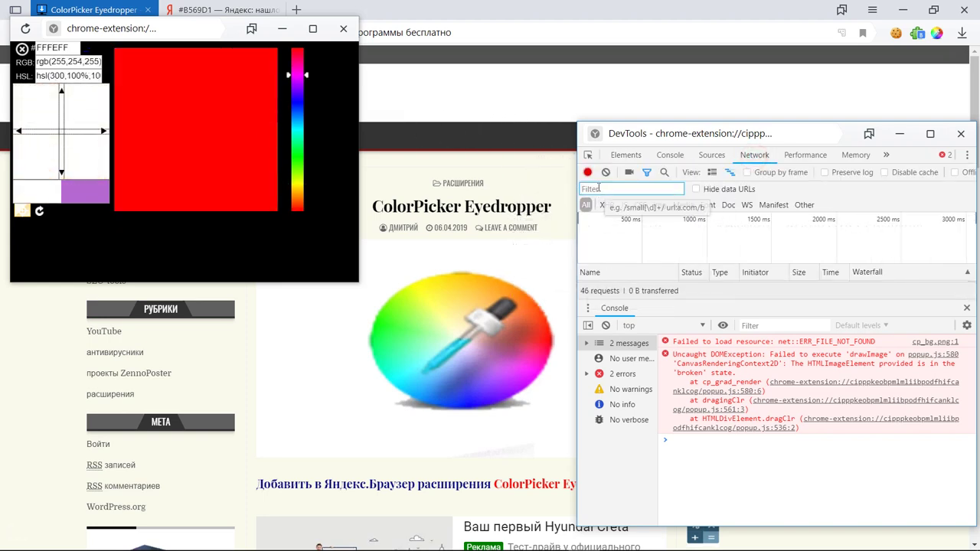
click(590, 175)
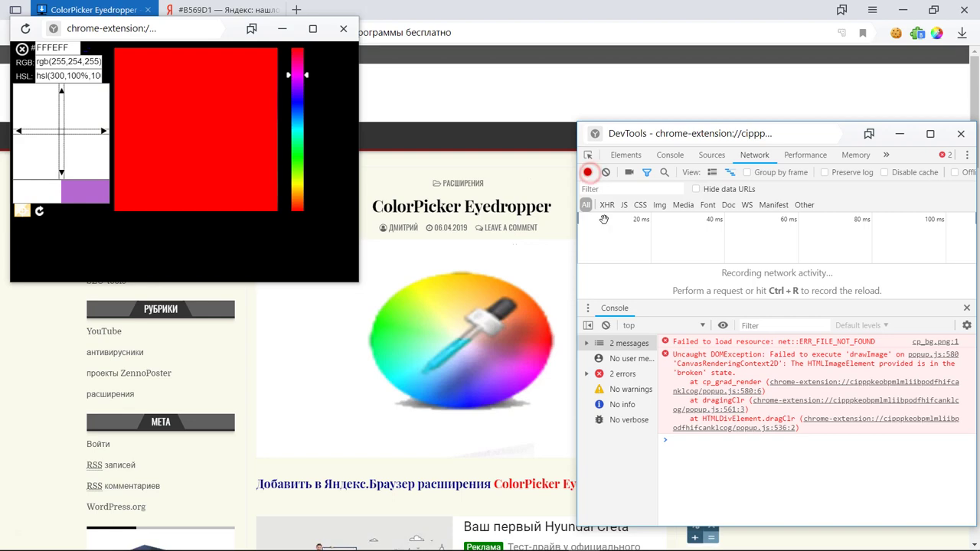
click(523, 108)
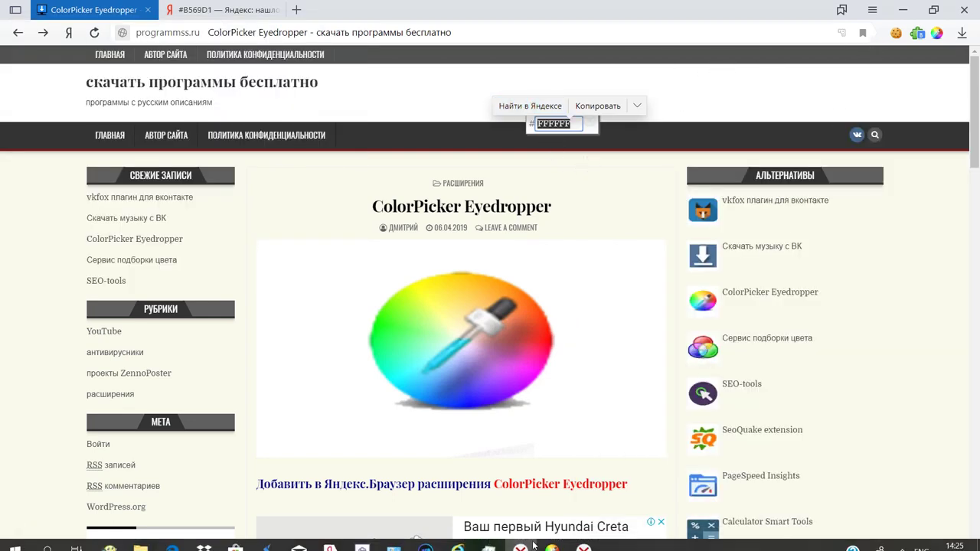
Step: Preview the data:image/png crosshair request in full-screen DevTools, then close DevTools
click(582, 538)
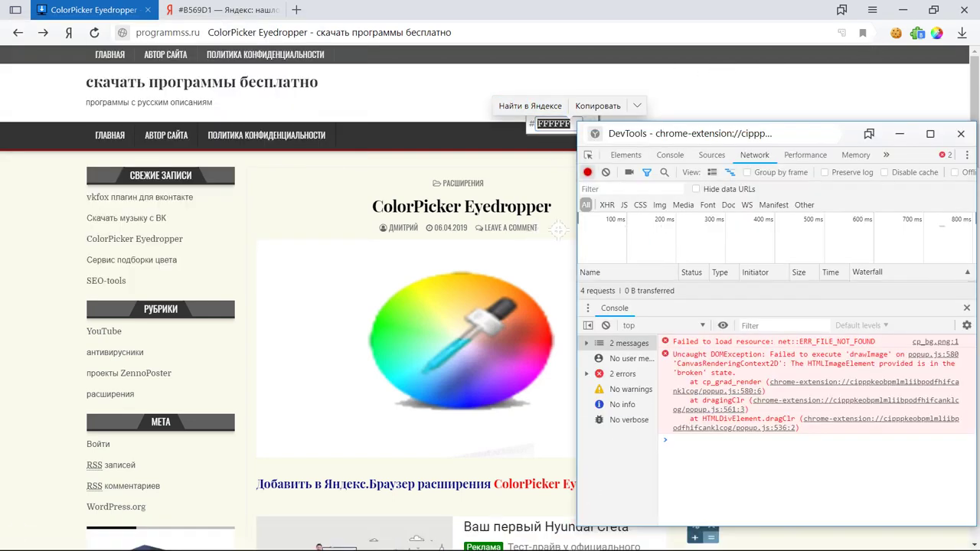
click(581, 229)
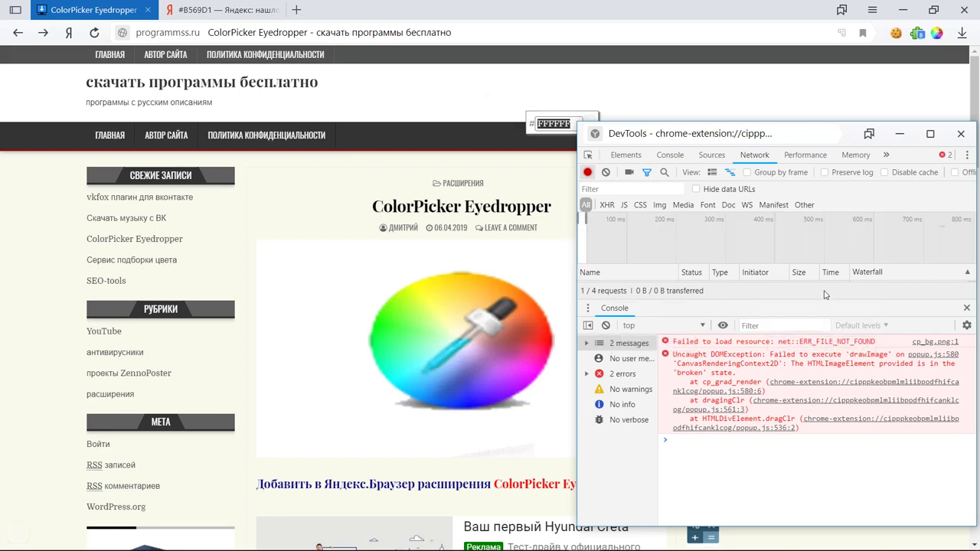
click(930, 133)
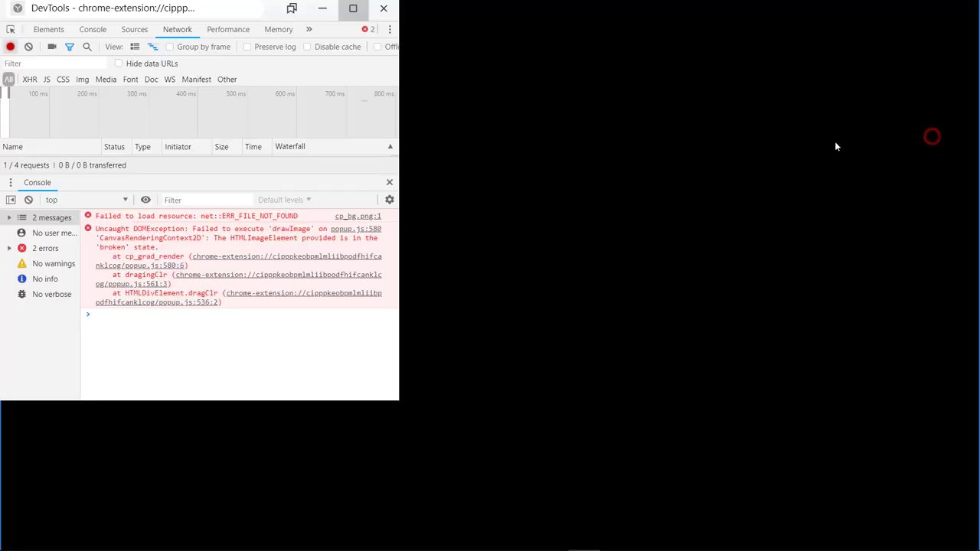
click(72, 151)
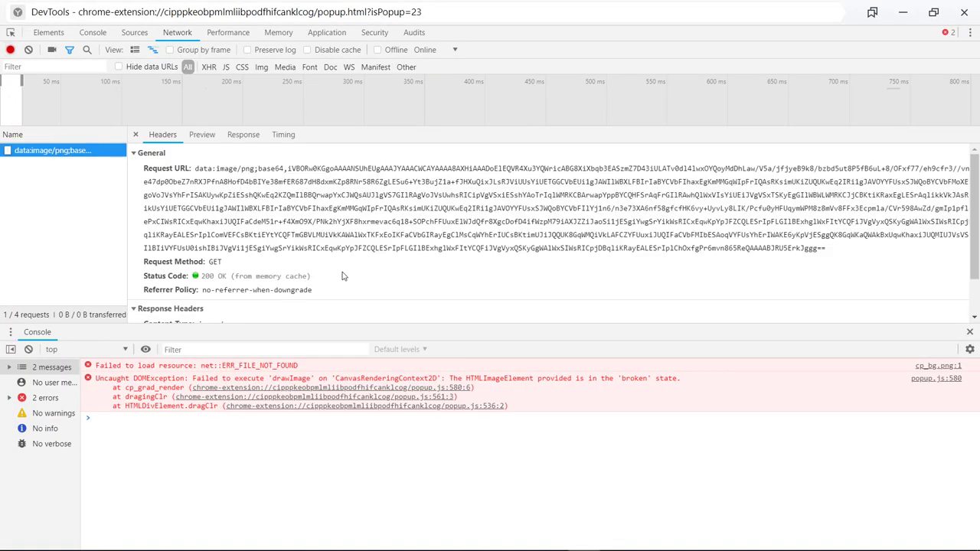
drag(187, 108, 195, 107)
click(202, 132)
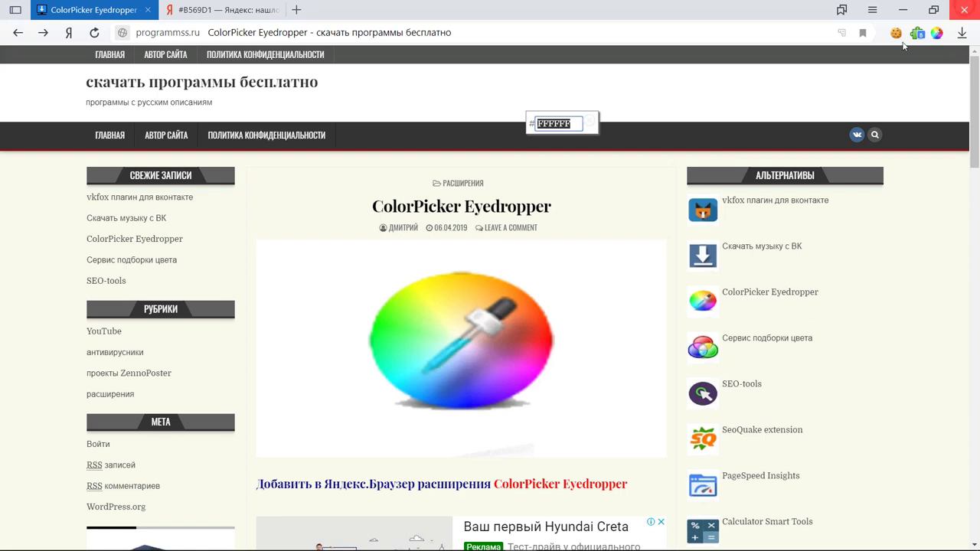
click(964, 12)
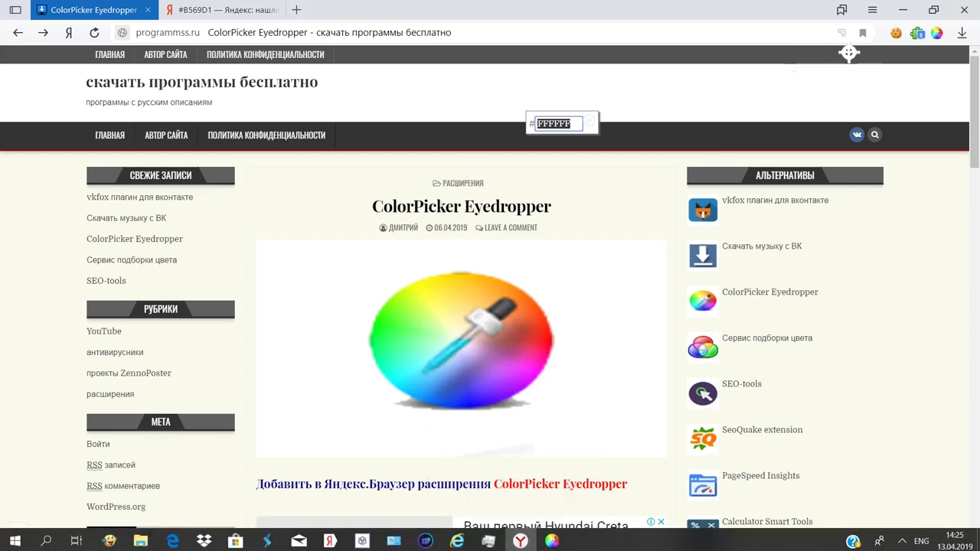
Step: Pop the ColorPicker into a separate window, try its colour area, then close it
click(936, 33)
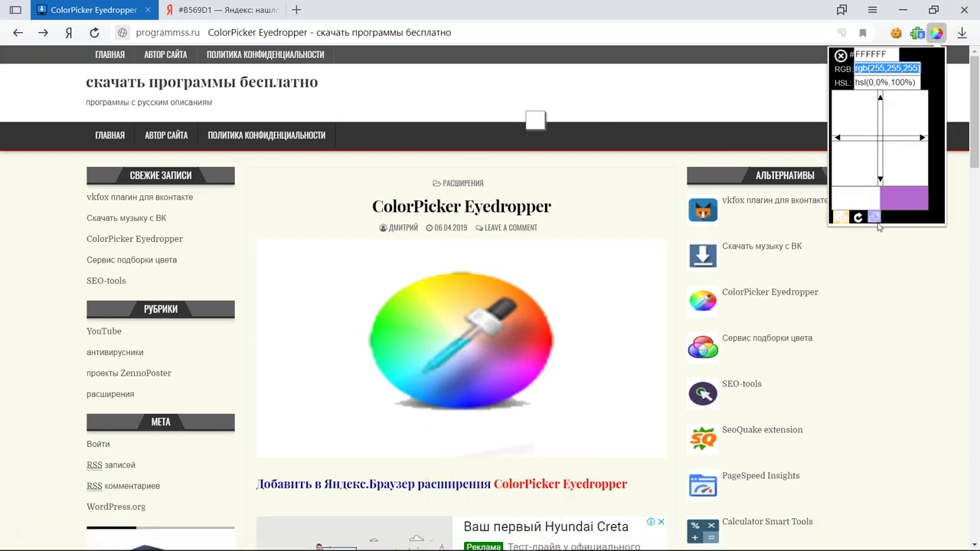
click(874, 218)
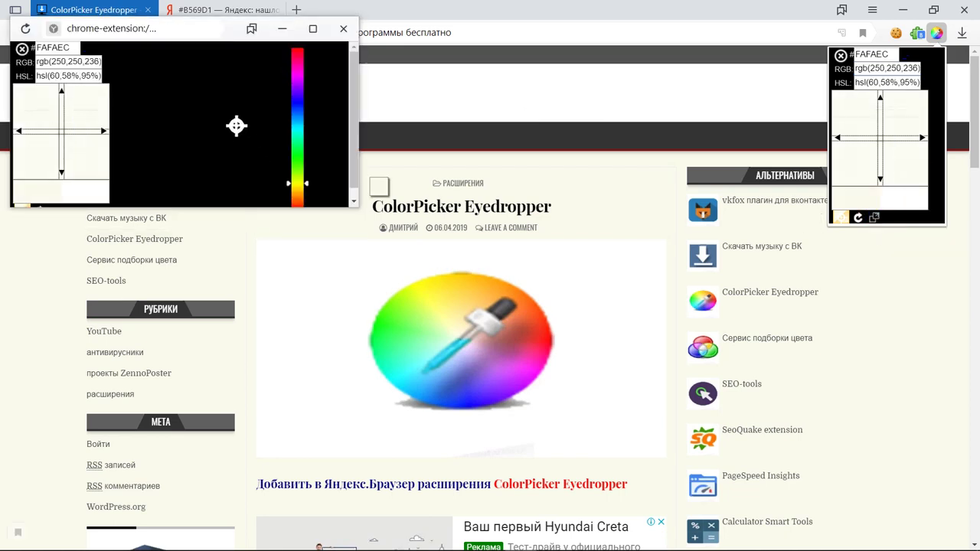
right_click(170, 101)
click(232, 70)
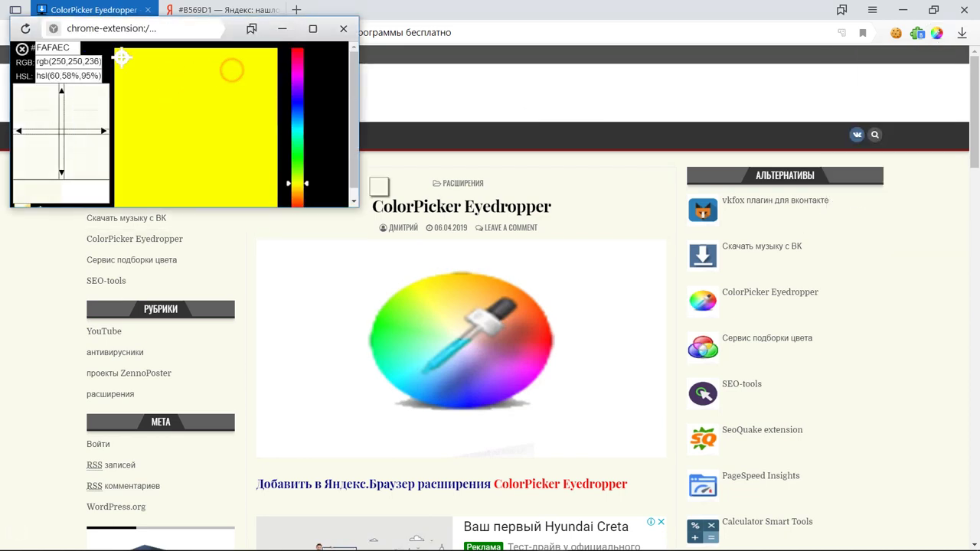
click(232, 70)
click(179, 92)
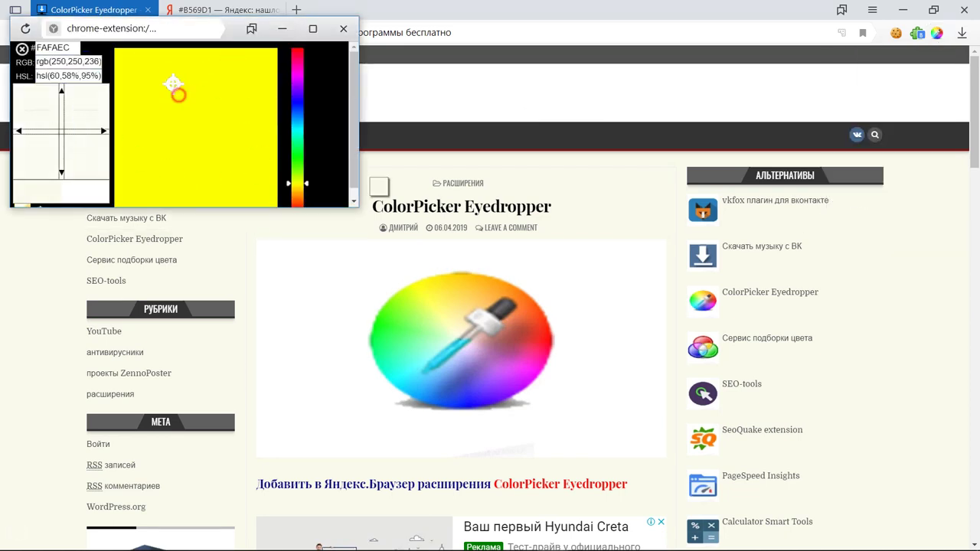
click(279, 211)
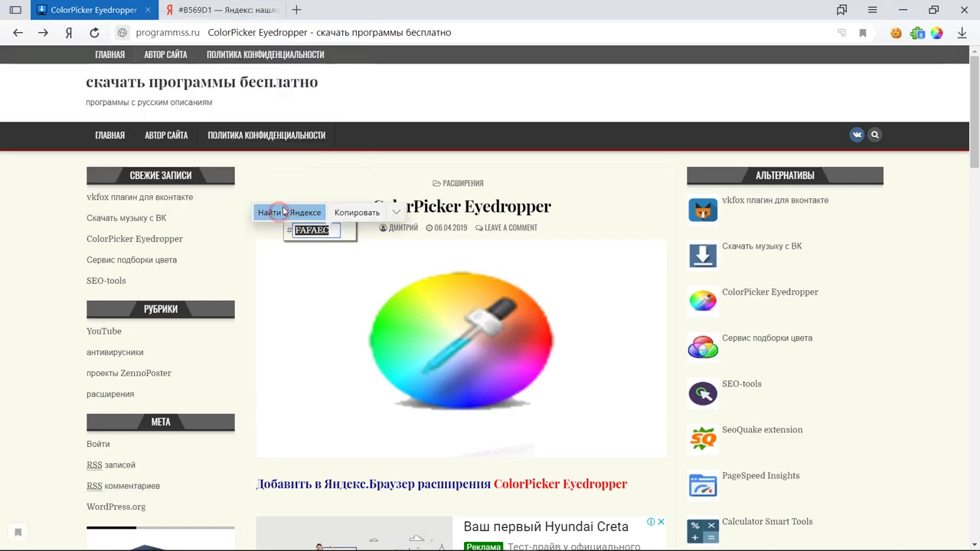
Step: Reopen the ColorPicker popup and select the FAFAEC hex code
click(937, 34)
click(911, 83)
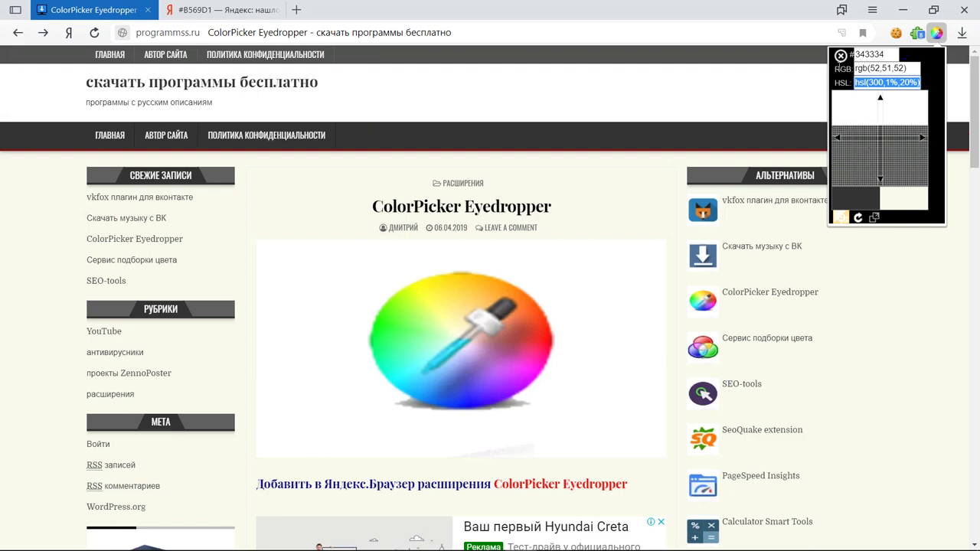
click(901, 55)
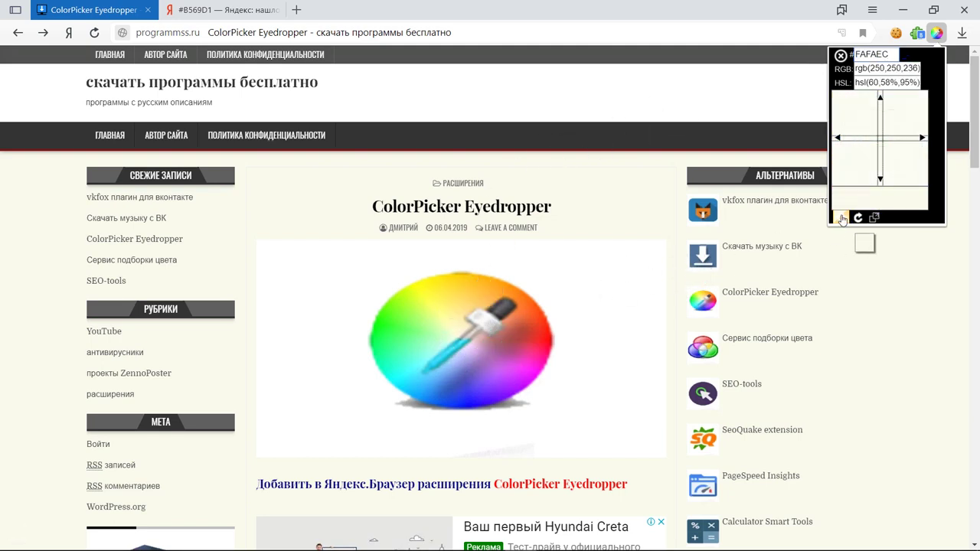
Step: Reveal the FAFAEC hex code, pop the picker into its own window, and un-maximize the browser
click(864, 242)
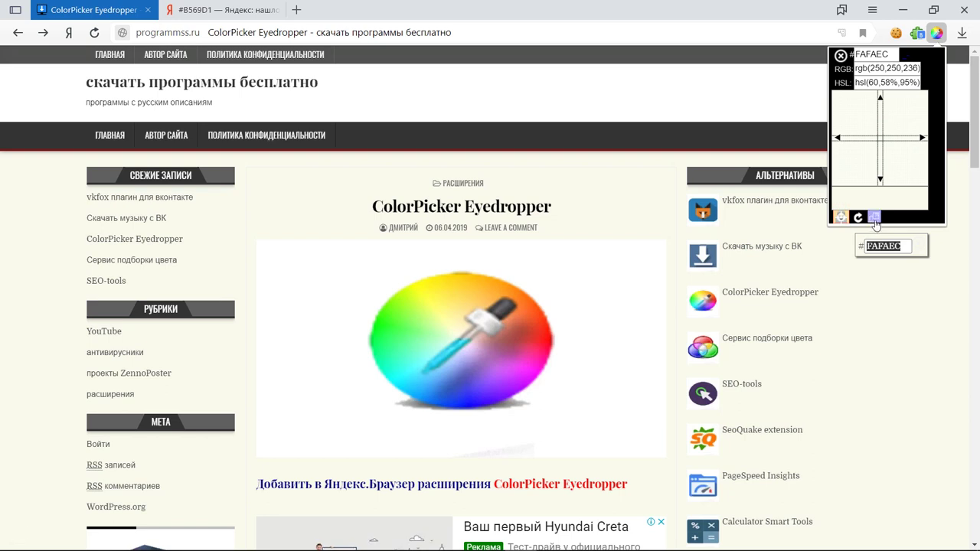
click(874, 219)
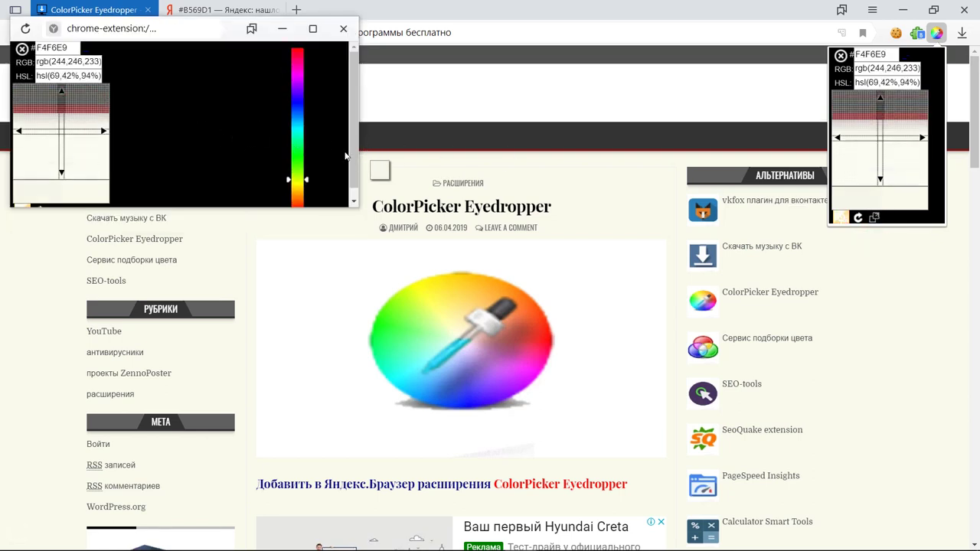
drag(353, 158, 343, 201)
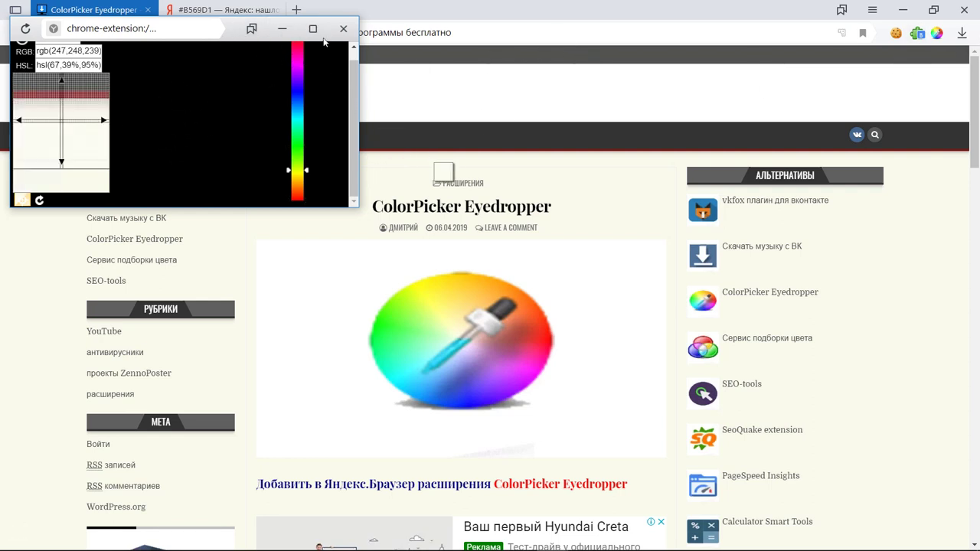
double_click(337, 10)
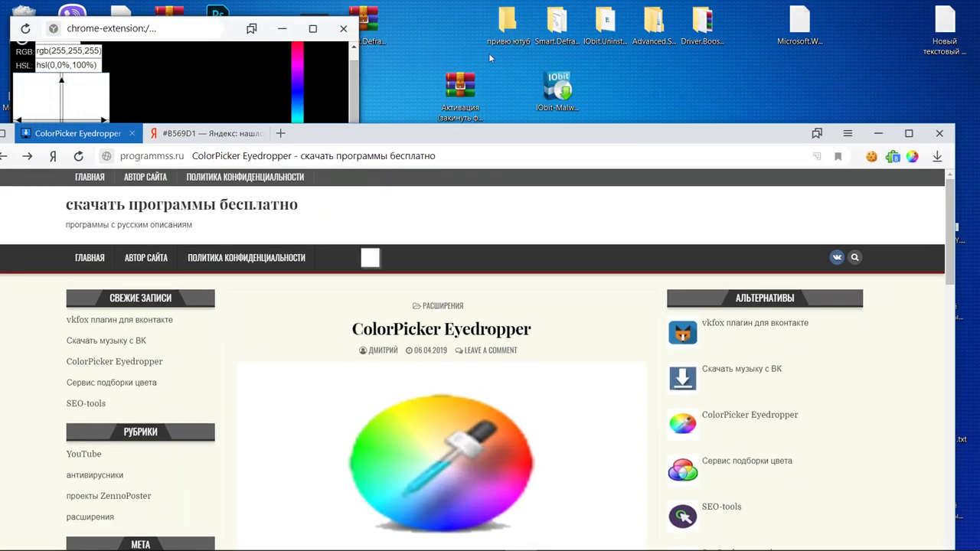
Step: Maximize Yandex Browser again and open the ColorPicker Eyedropper popup
click(908, 134)
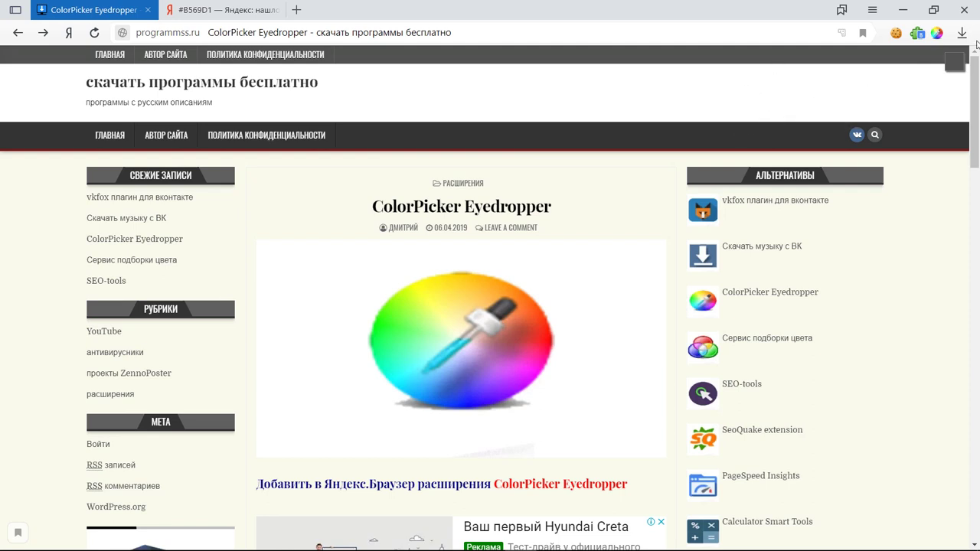
click(935, 39)
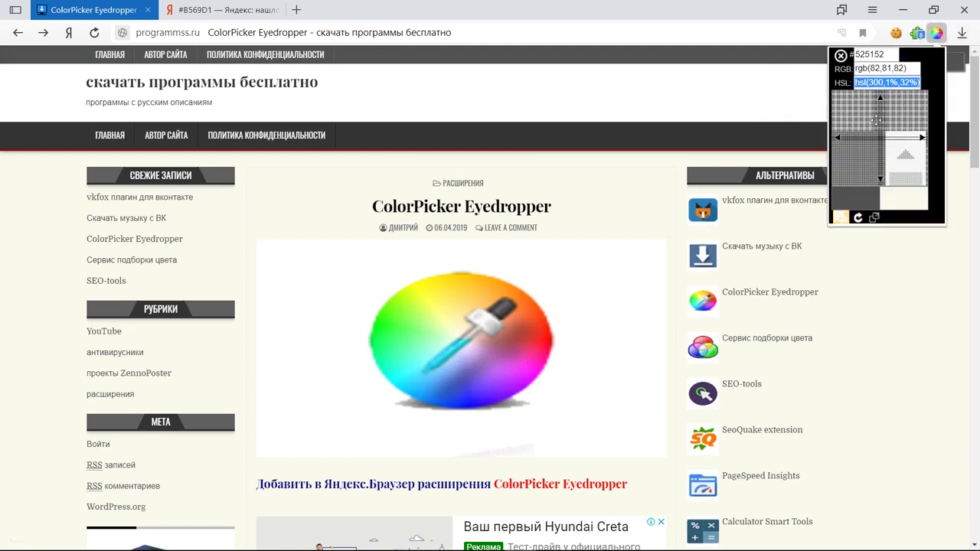